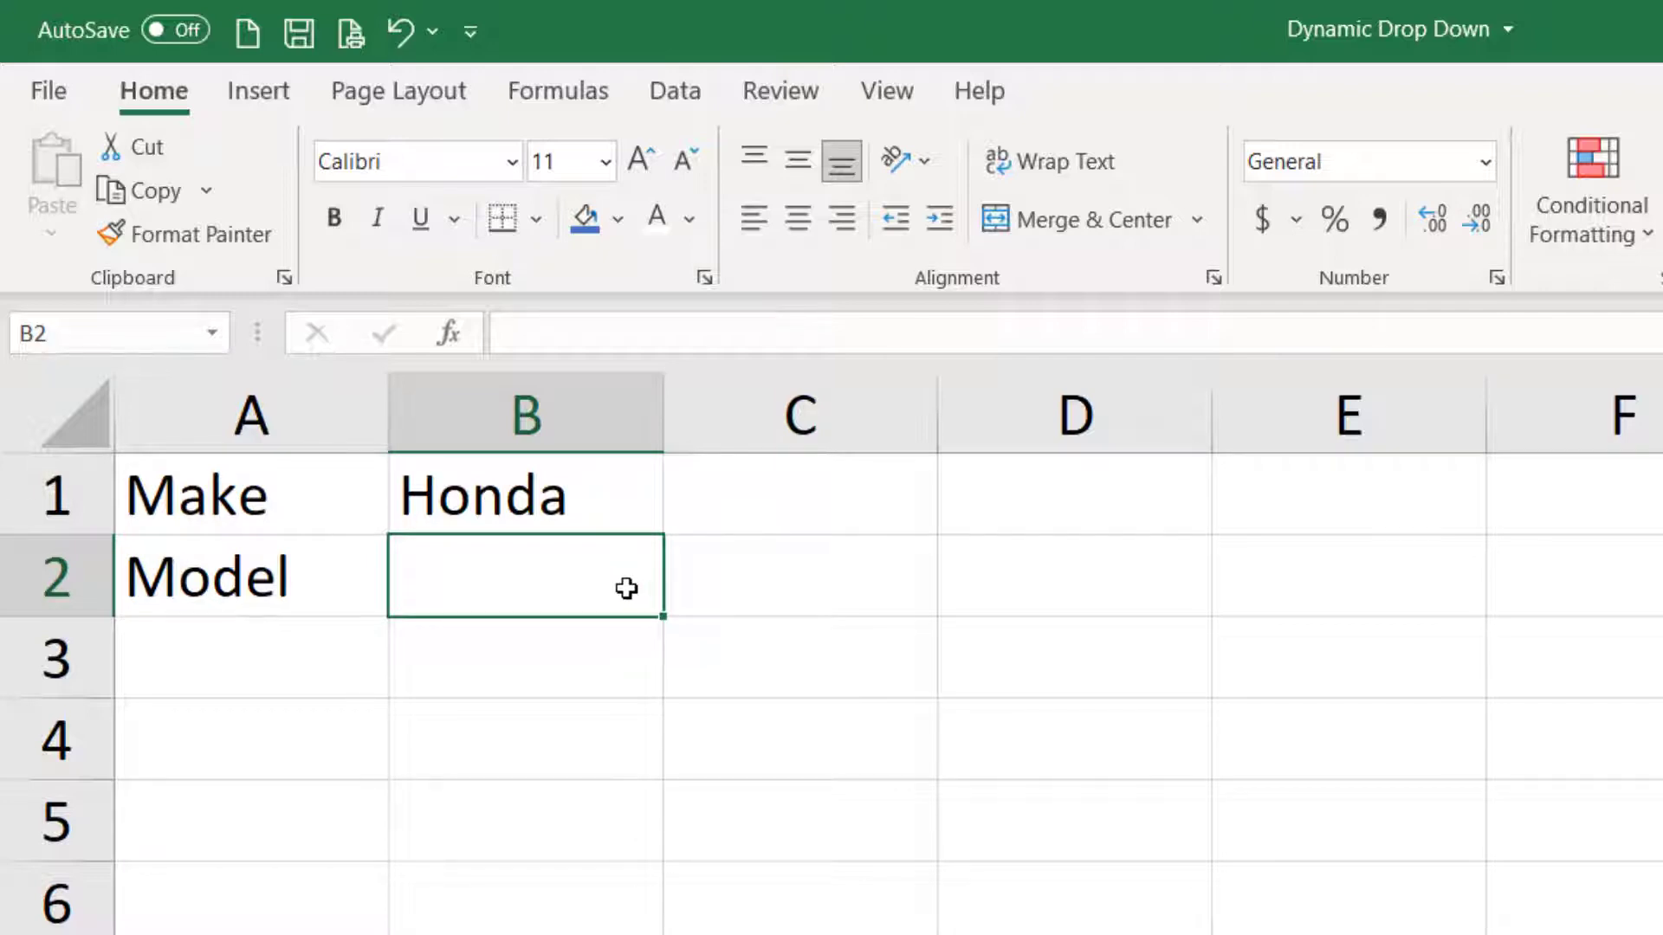
Examine the make cell B1 on the Lookup sheet and the columns of car models by make on the Models sheet.
{"action": "left_click", "coordinate": [587, 517]}
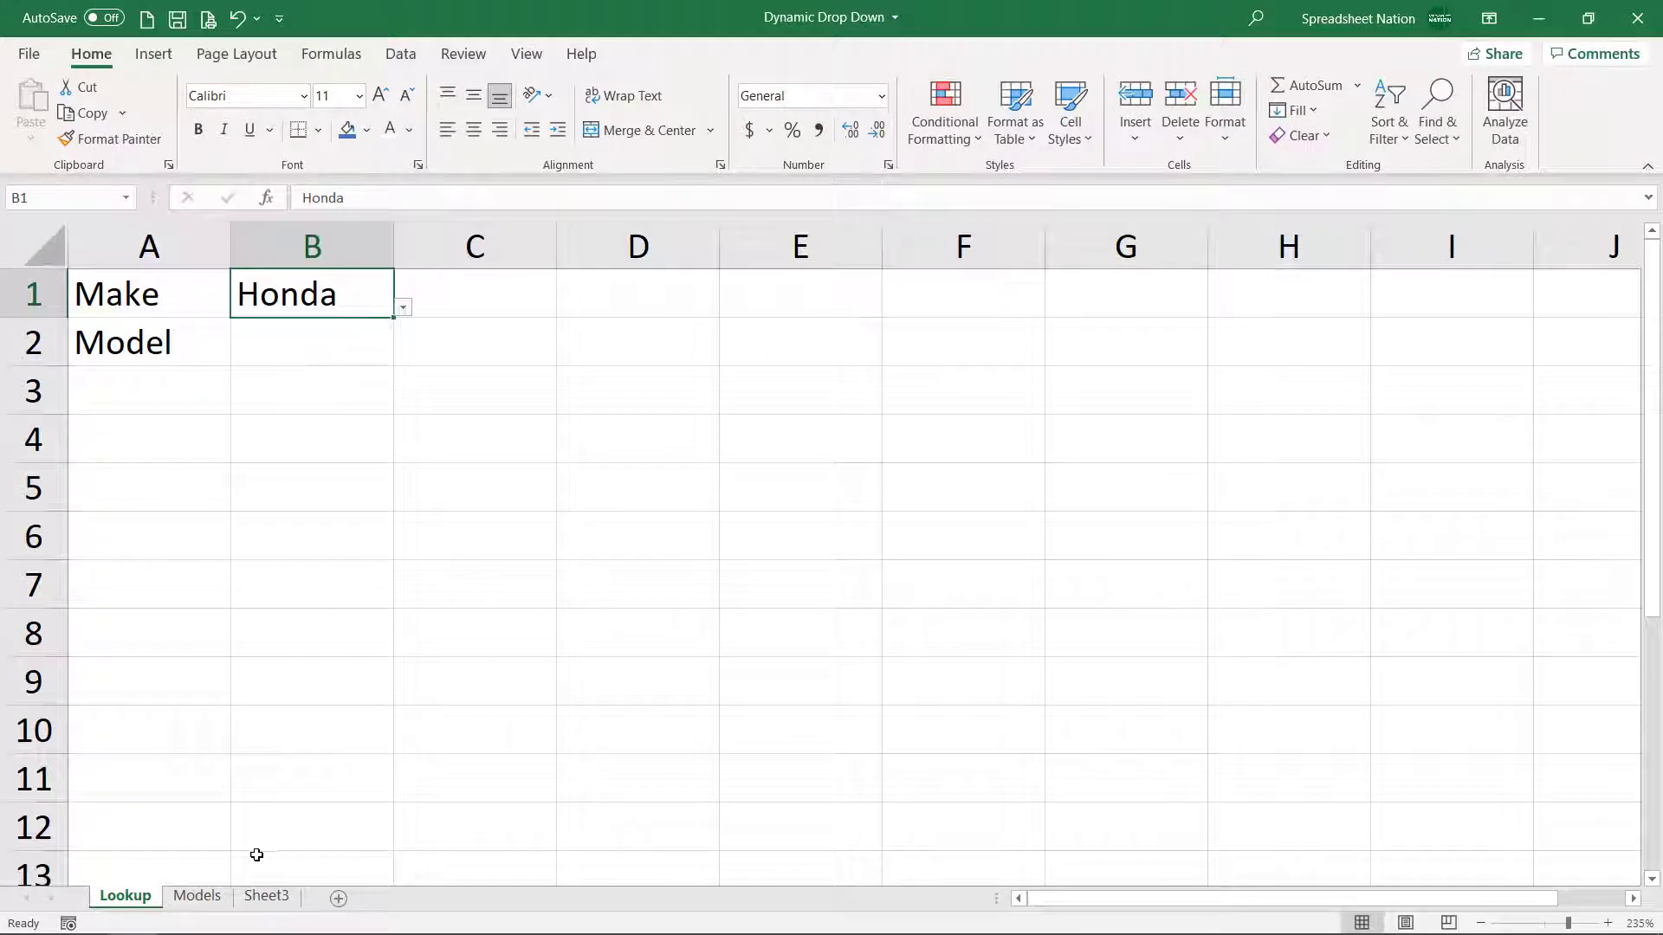
{"action": "left_click", "coordinate": [199, 896]}
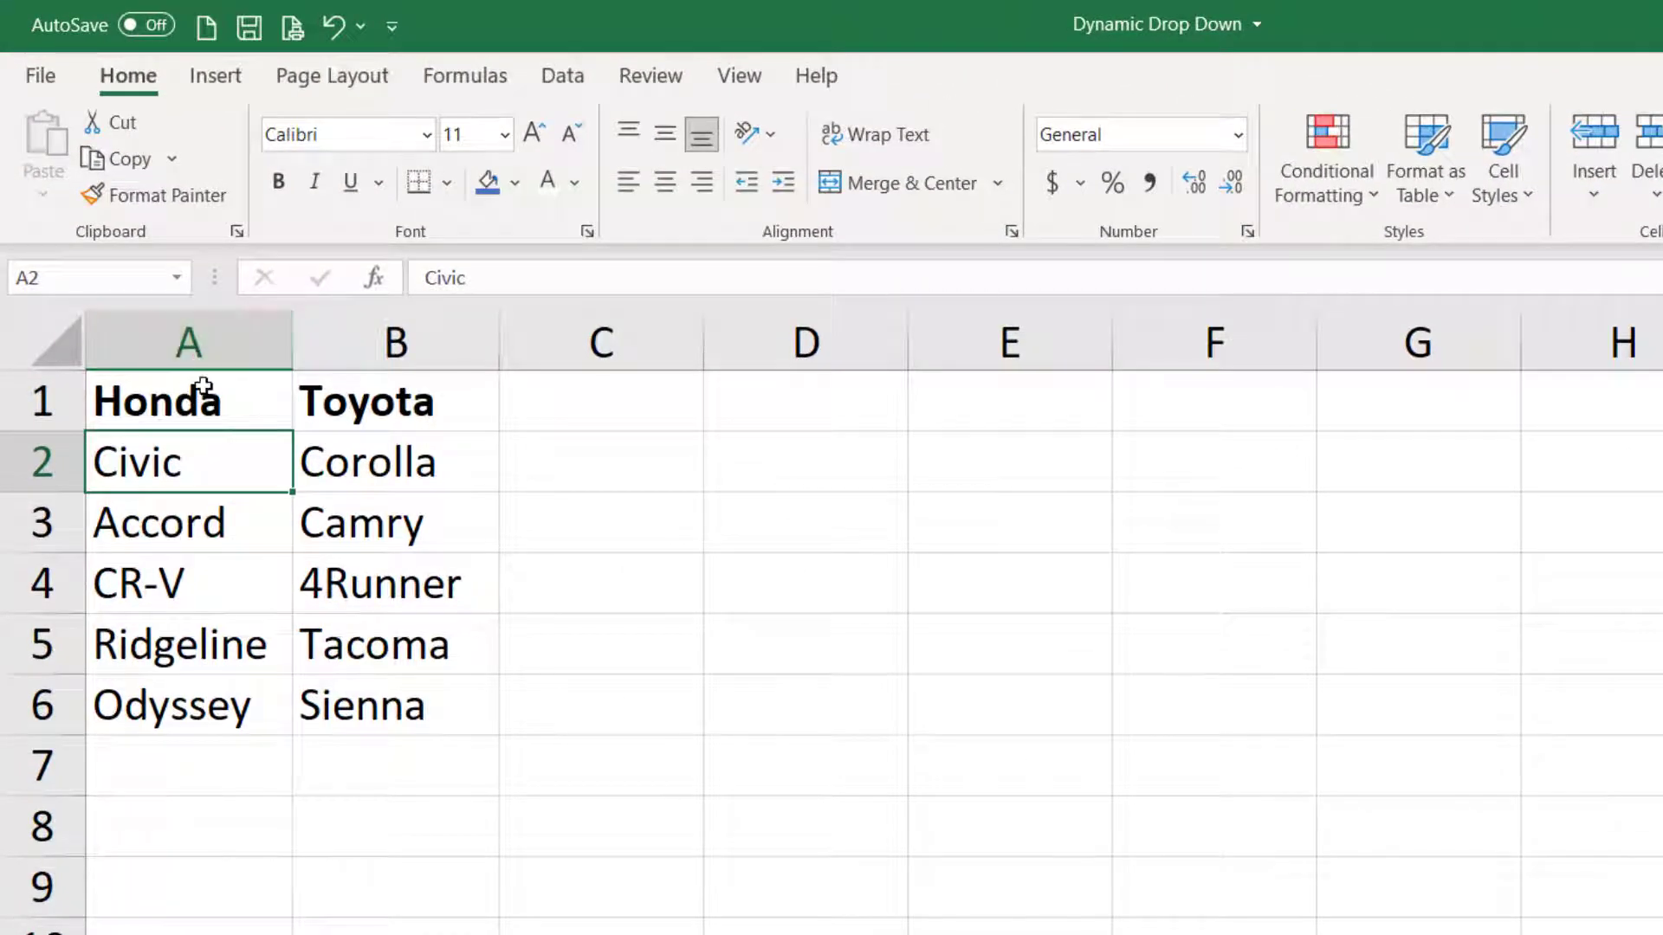
{"action": "left_click", "coordinate": [208, 350]}
{"action": "left_click", "coordinate": [398, 360]}
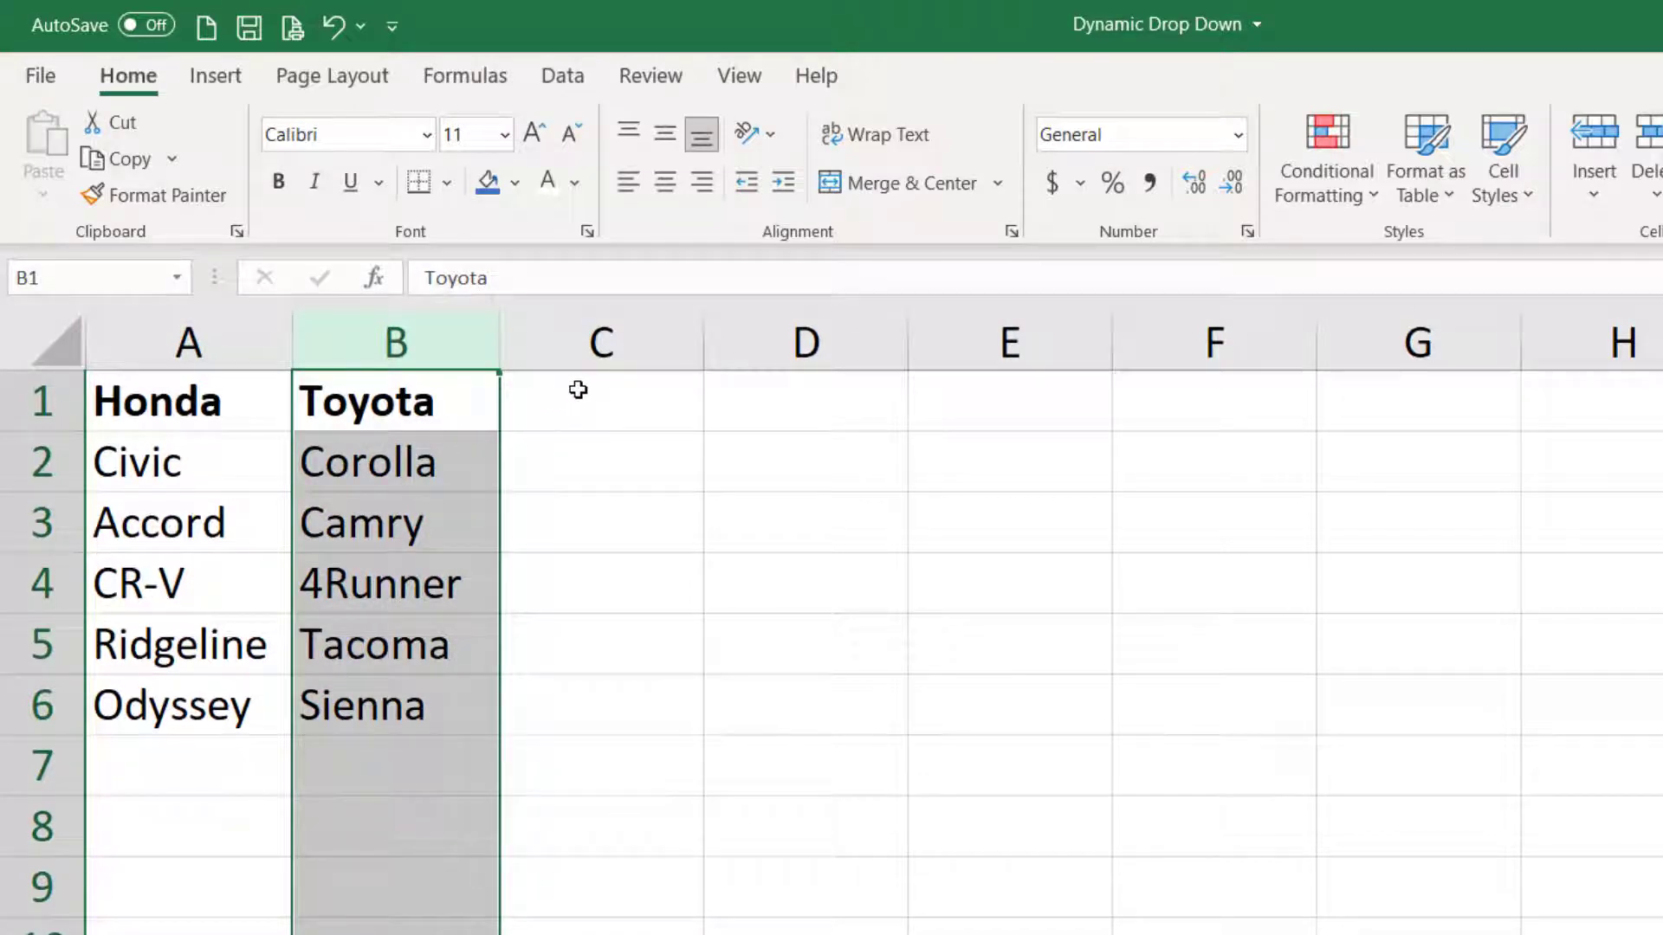
{"action": "left_click_drag", "start_coordinate": [575, 386], "coordinate": [1150, 412]}
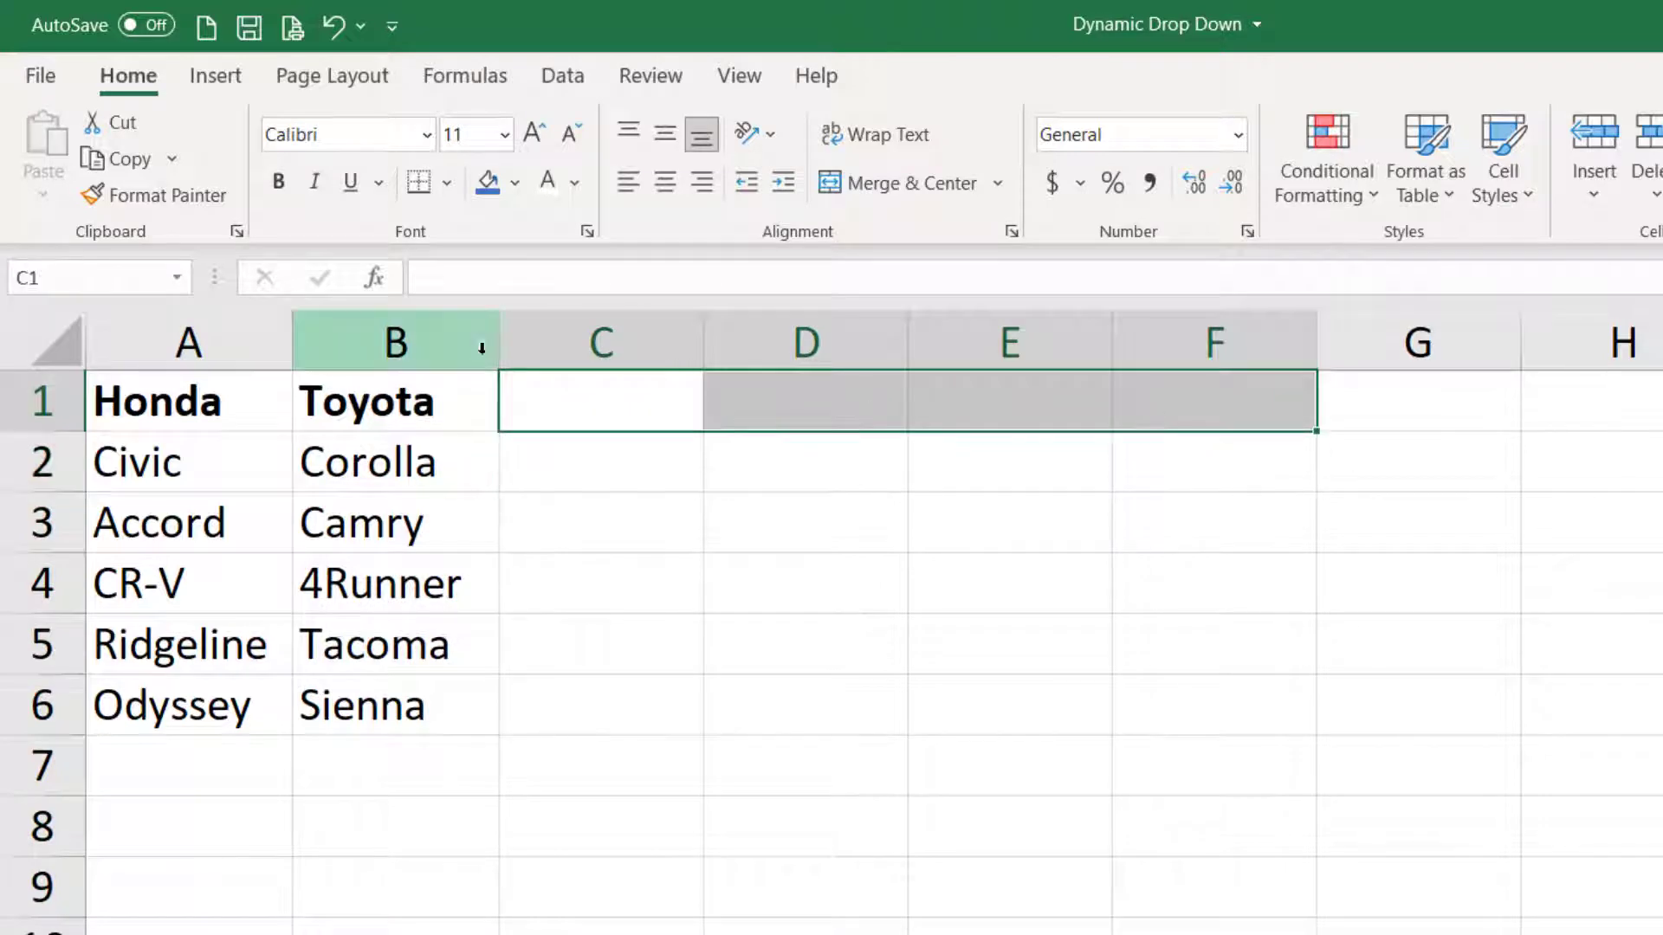
Name the range of Honda models in A2:A6 on the Models sheet Honda.
{"action": "left_click", "coordinate": [245, 460]}
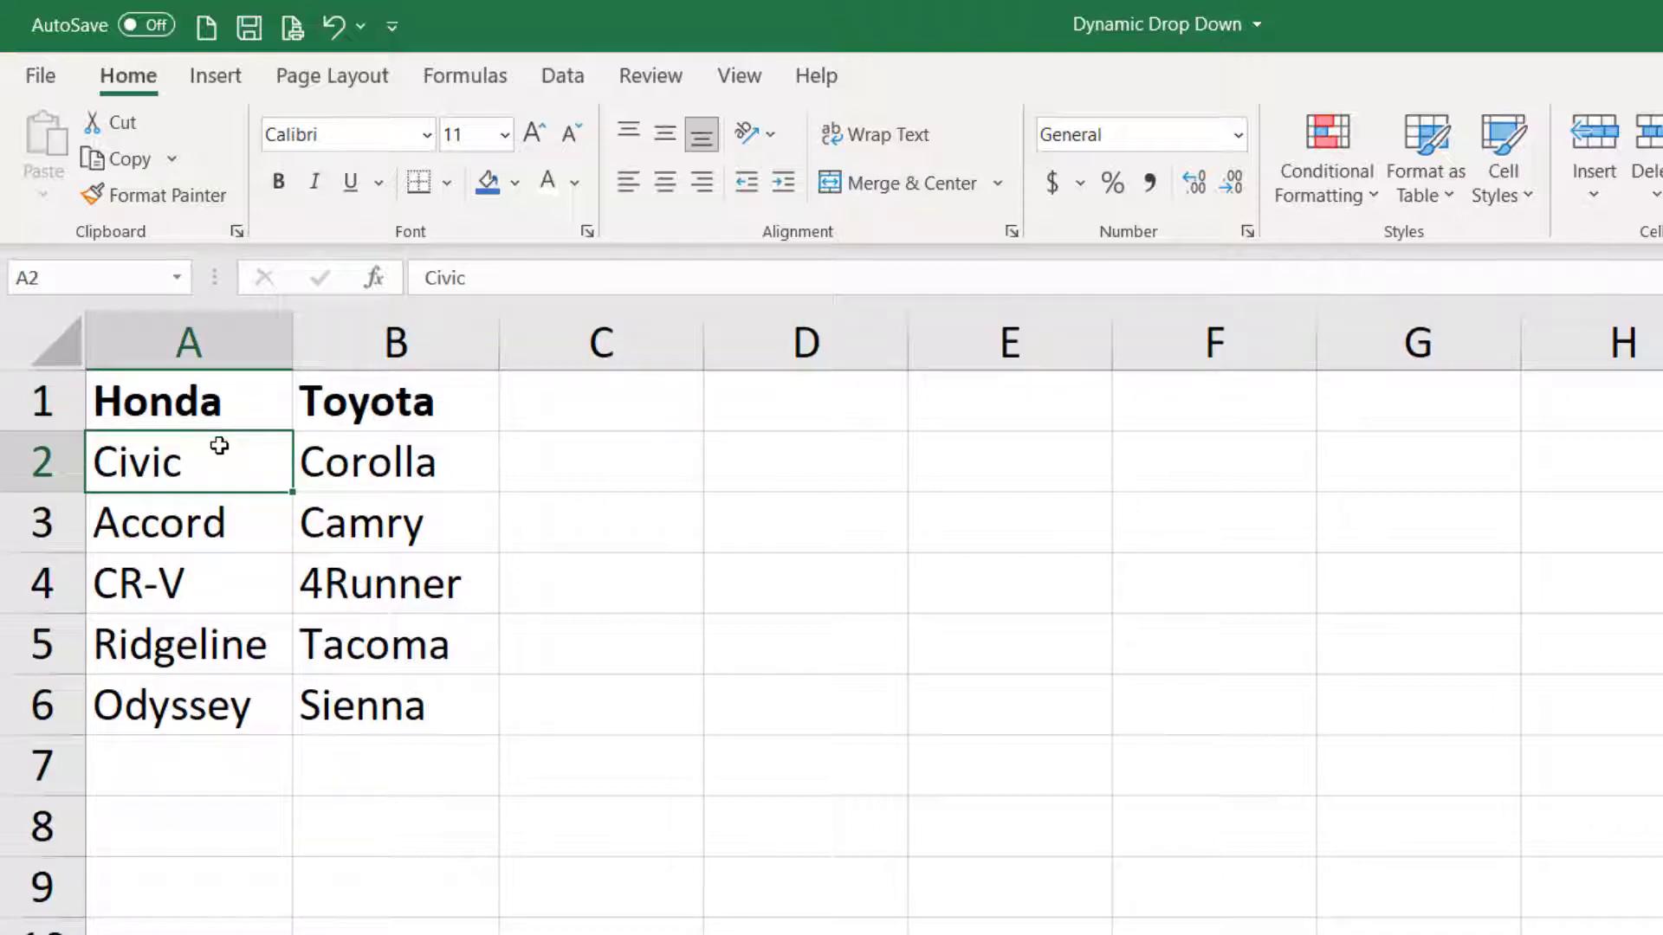
{"action": "left_click_drag", "start_coordinate": [219, 445], "coordinate": [278, 705]}
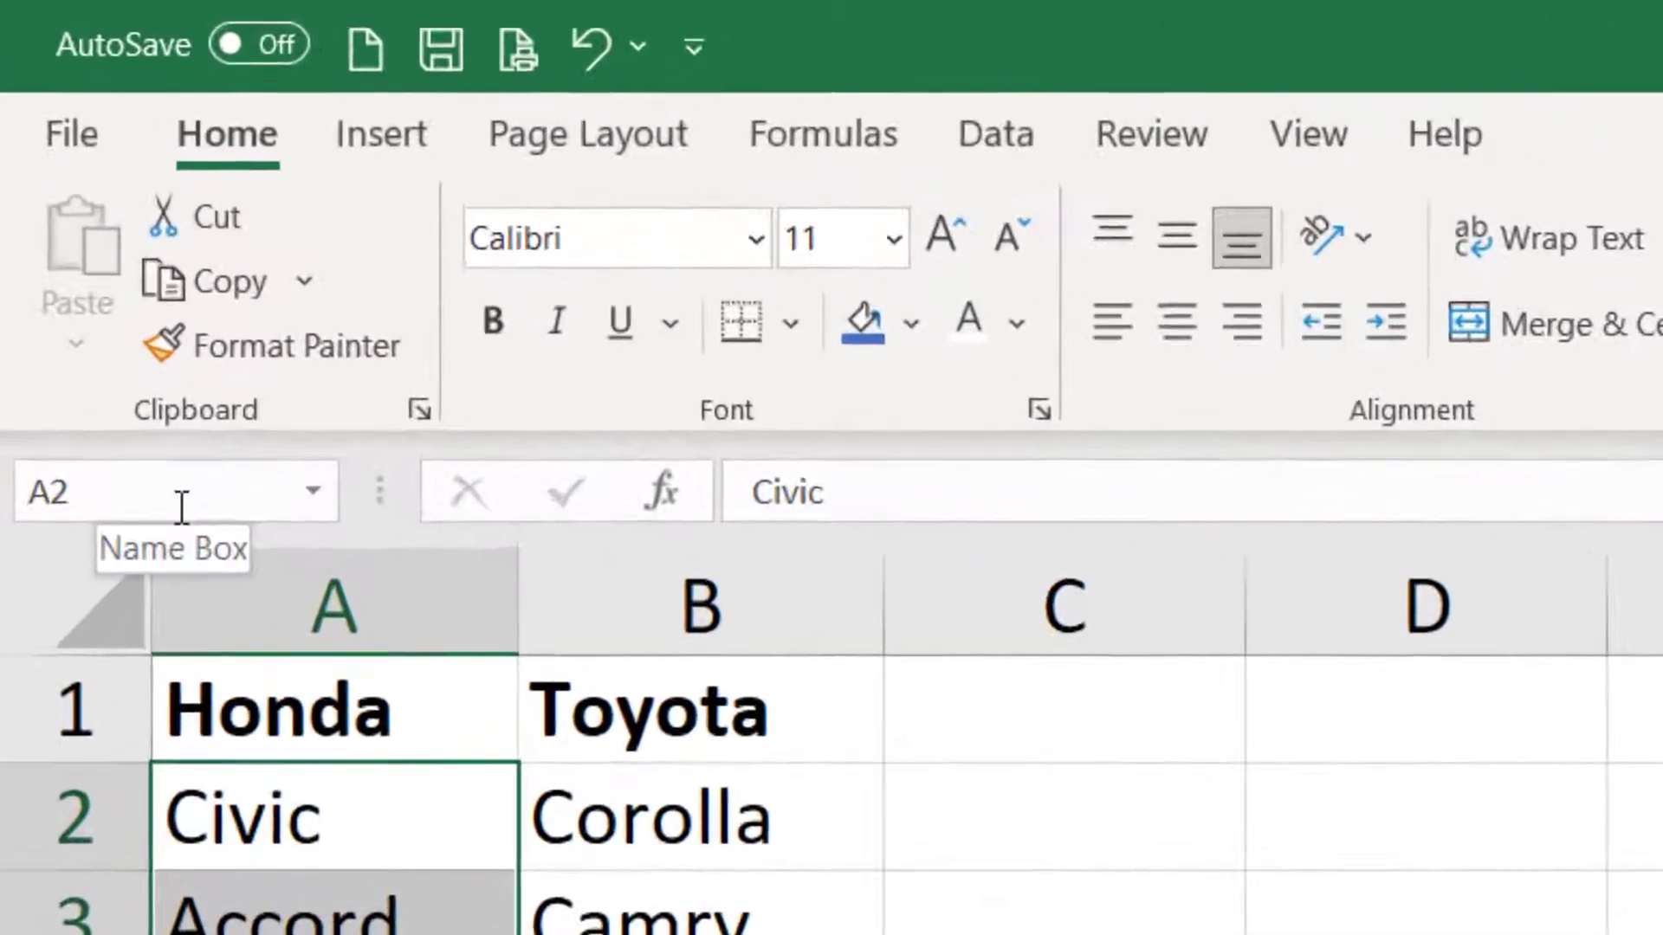
{"action": "left_click", "coordinate": [183, 483]}
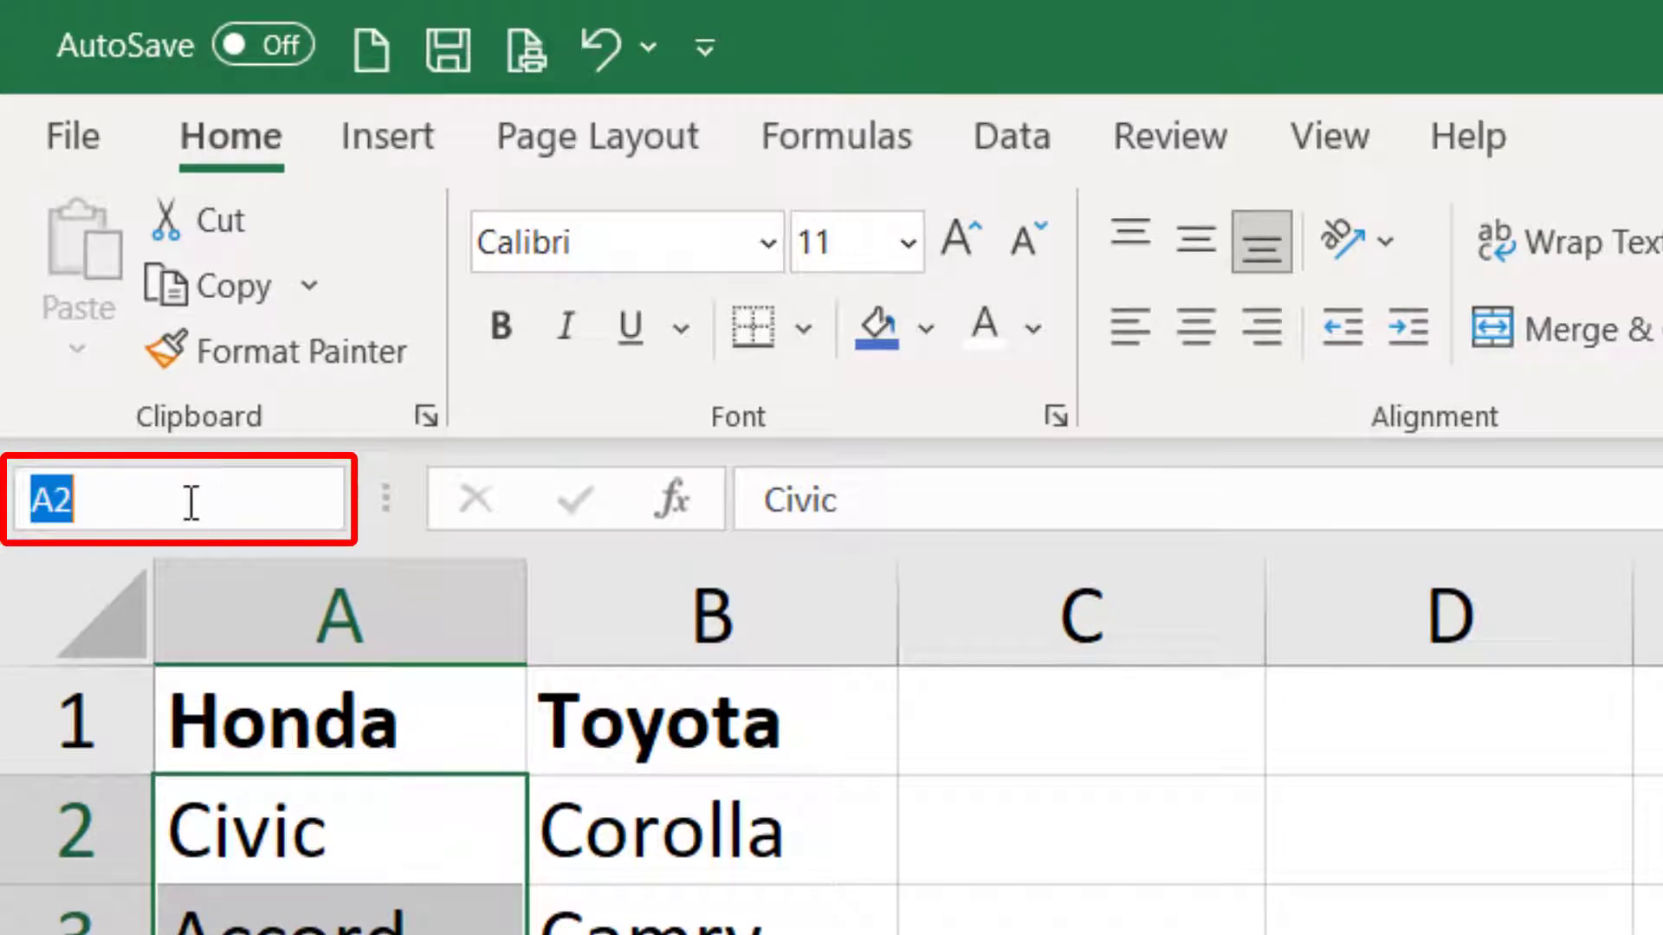
{"action": "type", "text": "Honda"}
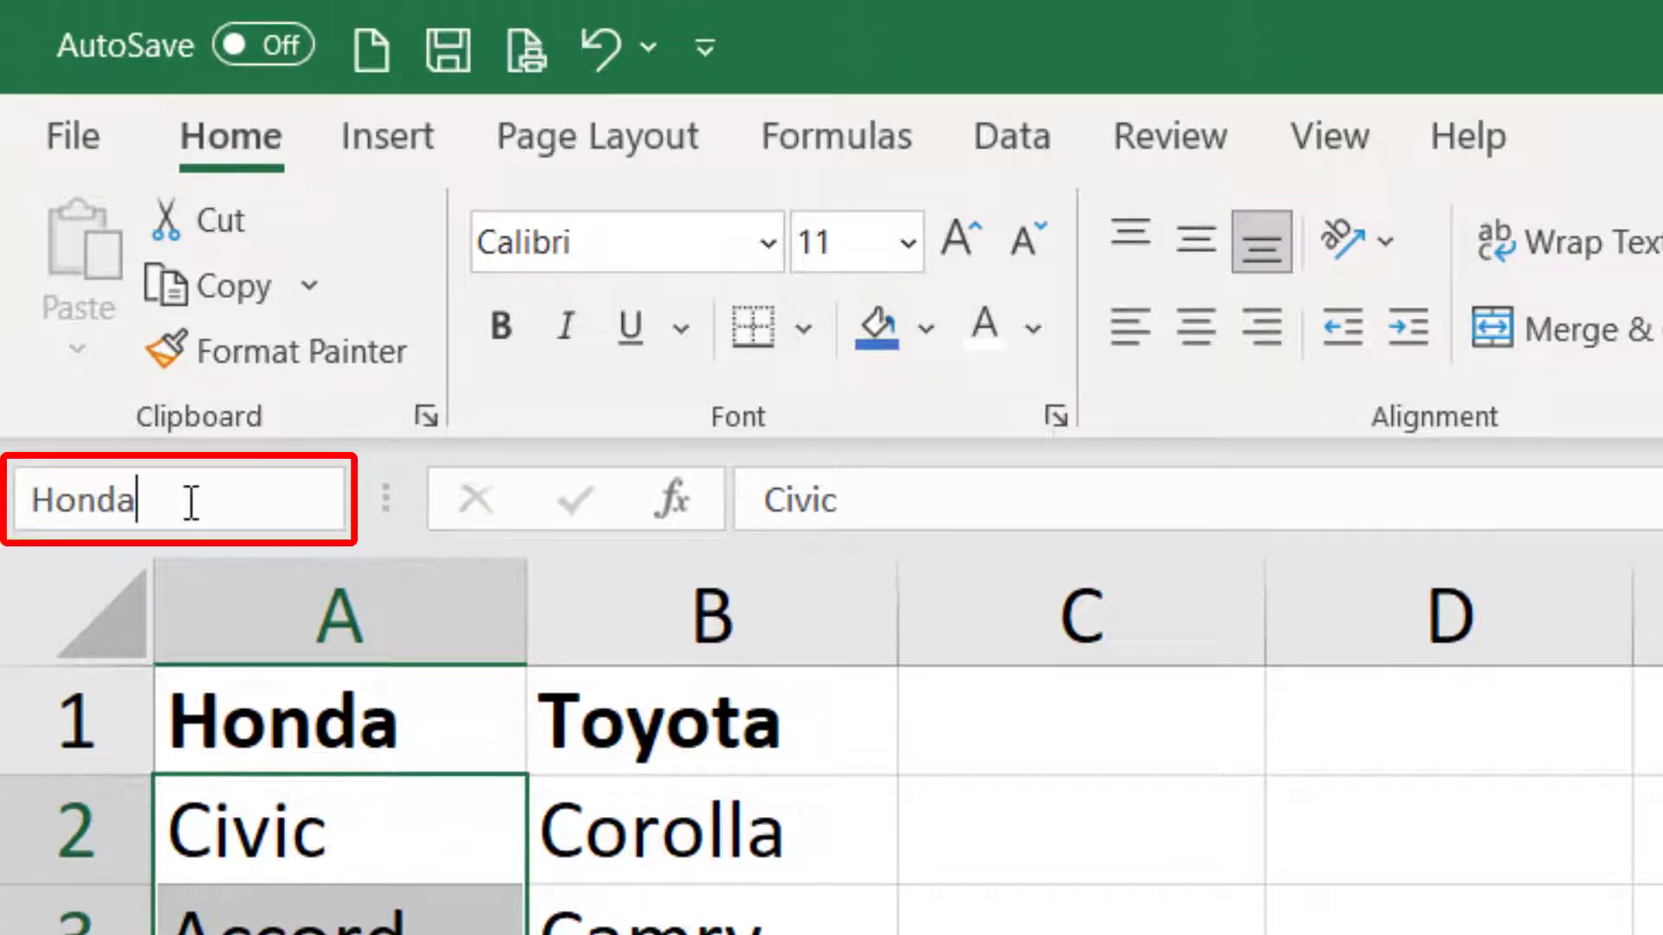
{"action": "key", "text": "Return"}
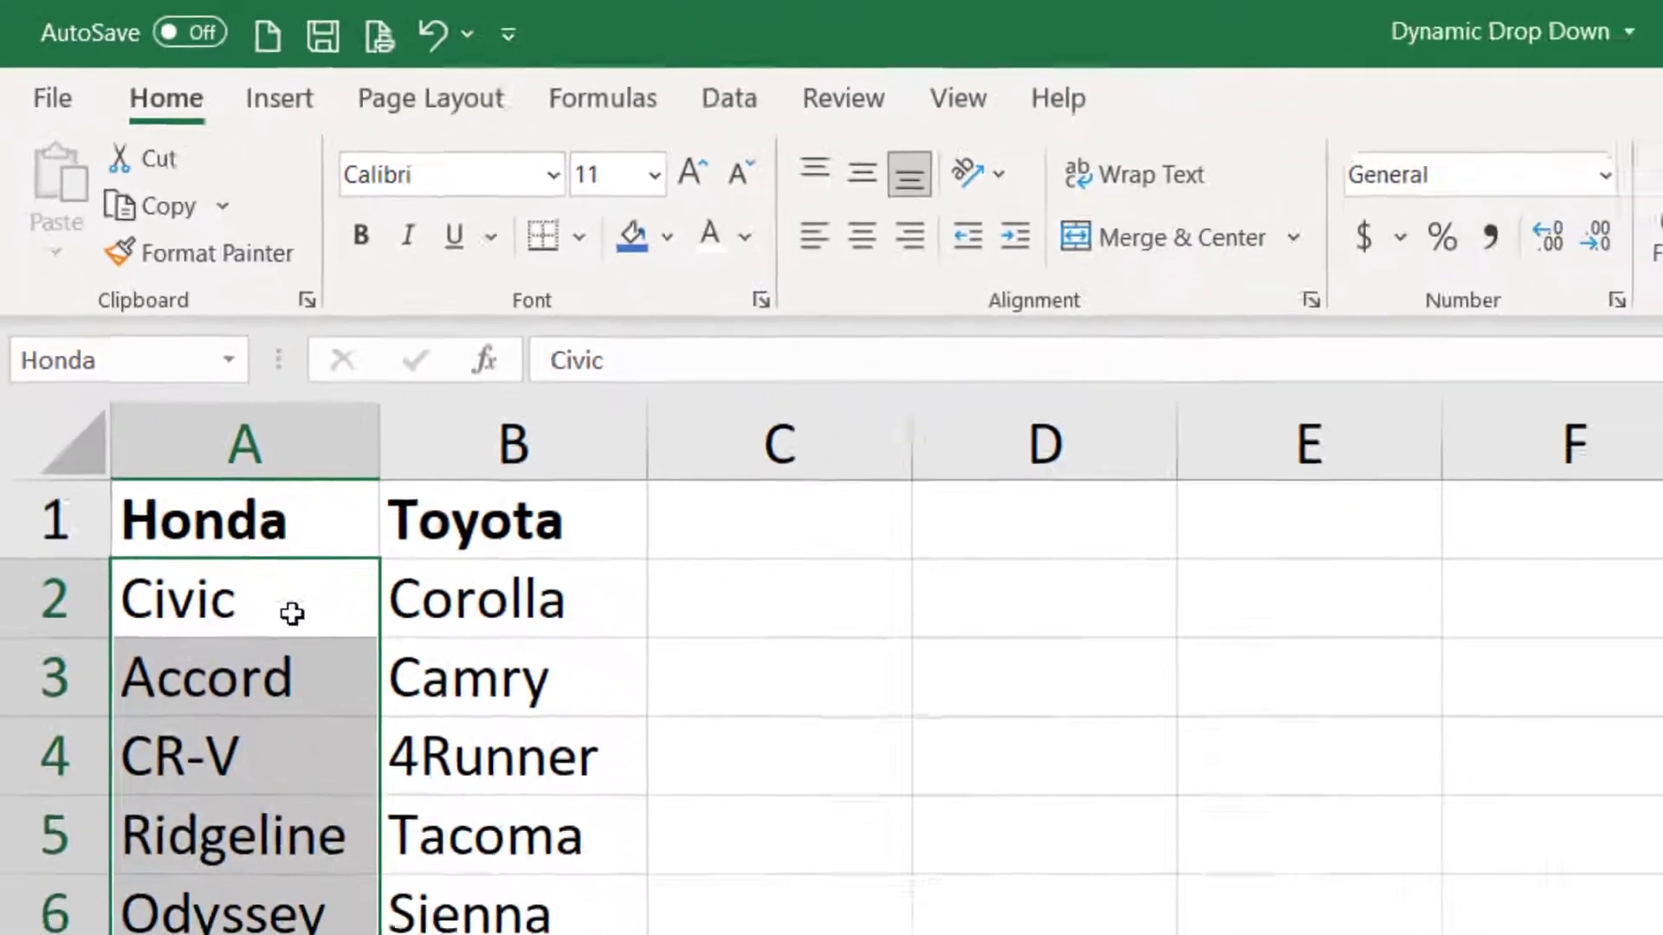
{"action": "mouse_move", "coordinate": [387, 791]}
{"action": "left_mouse_down"}
{"action": "mouse_move", "coordinate": [360, 835]}
{"action": "mouse_move", "coordinate": [297, 854]}
{"action": "left_mouse_up"}
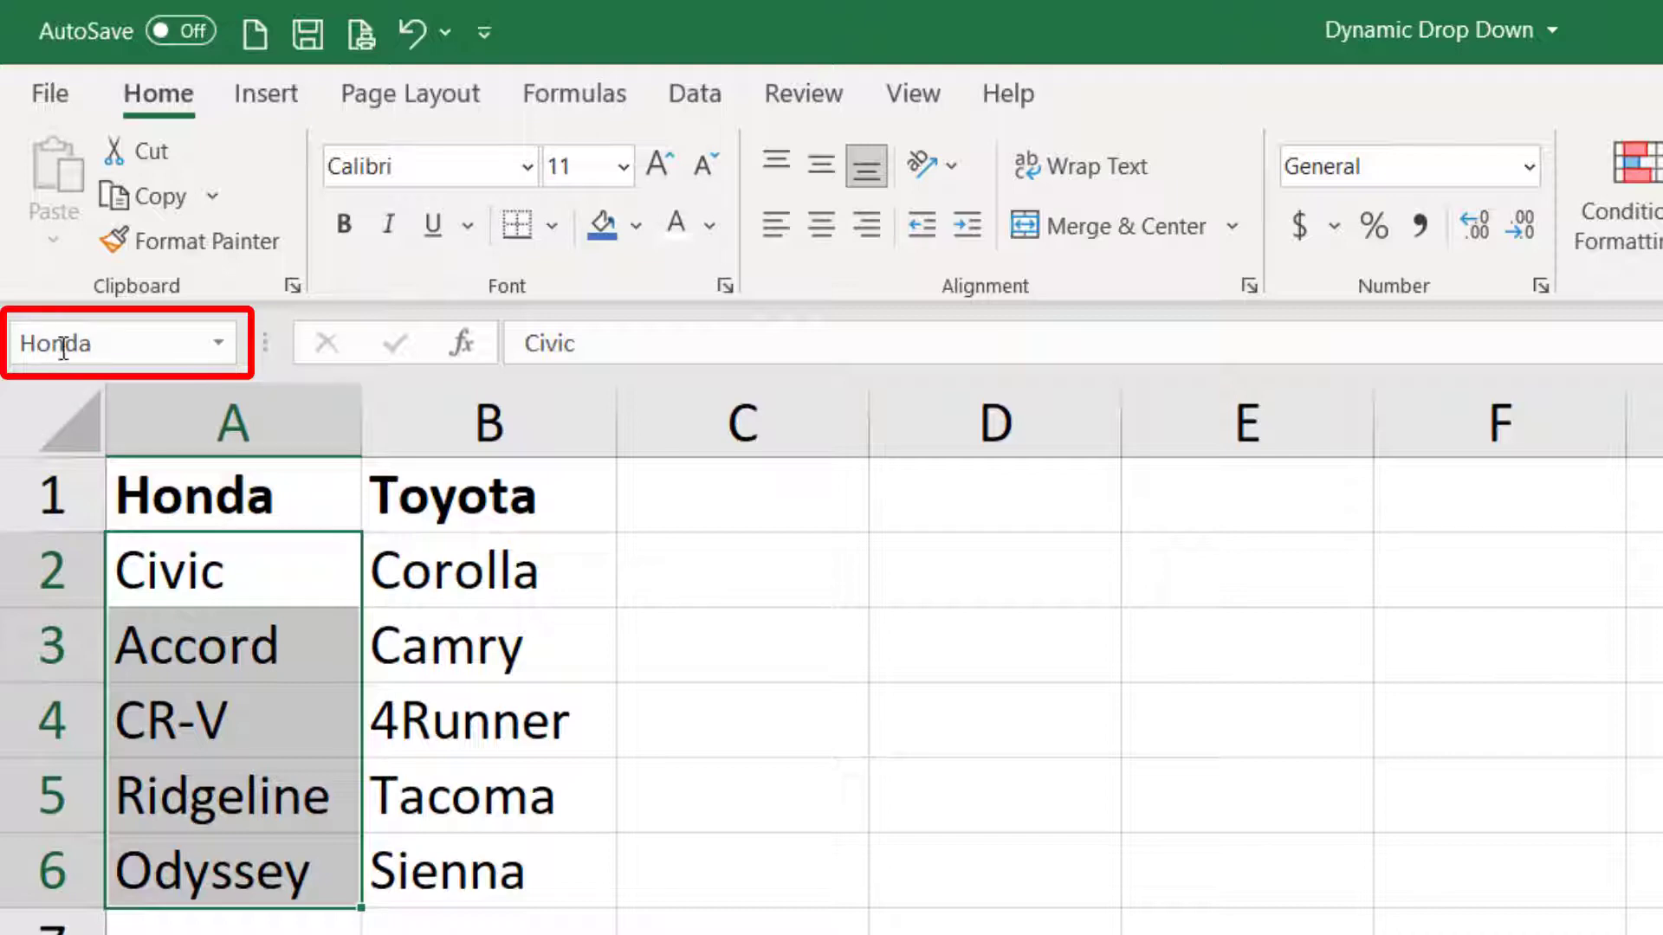
Name the range of Toyota models in B2:B6 on the Models sheet Toyota.
{"action": "left_click_drag", "start_coordinate": [471, 568], "coordinate": [579, 853]}
{"action": "left_click", "coordinate": [144, 351]}
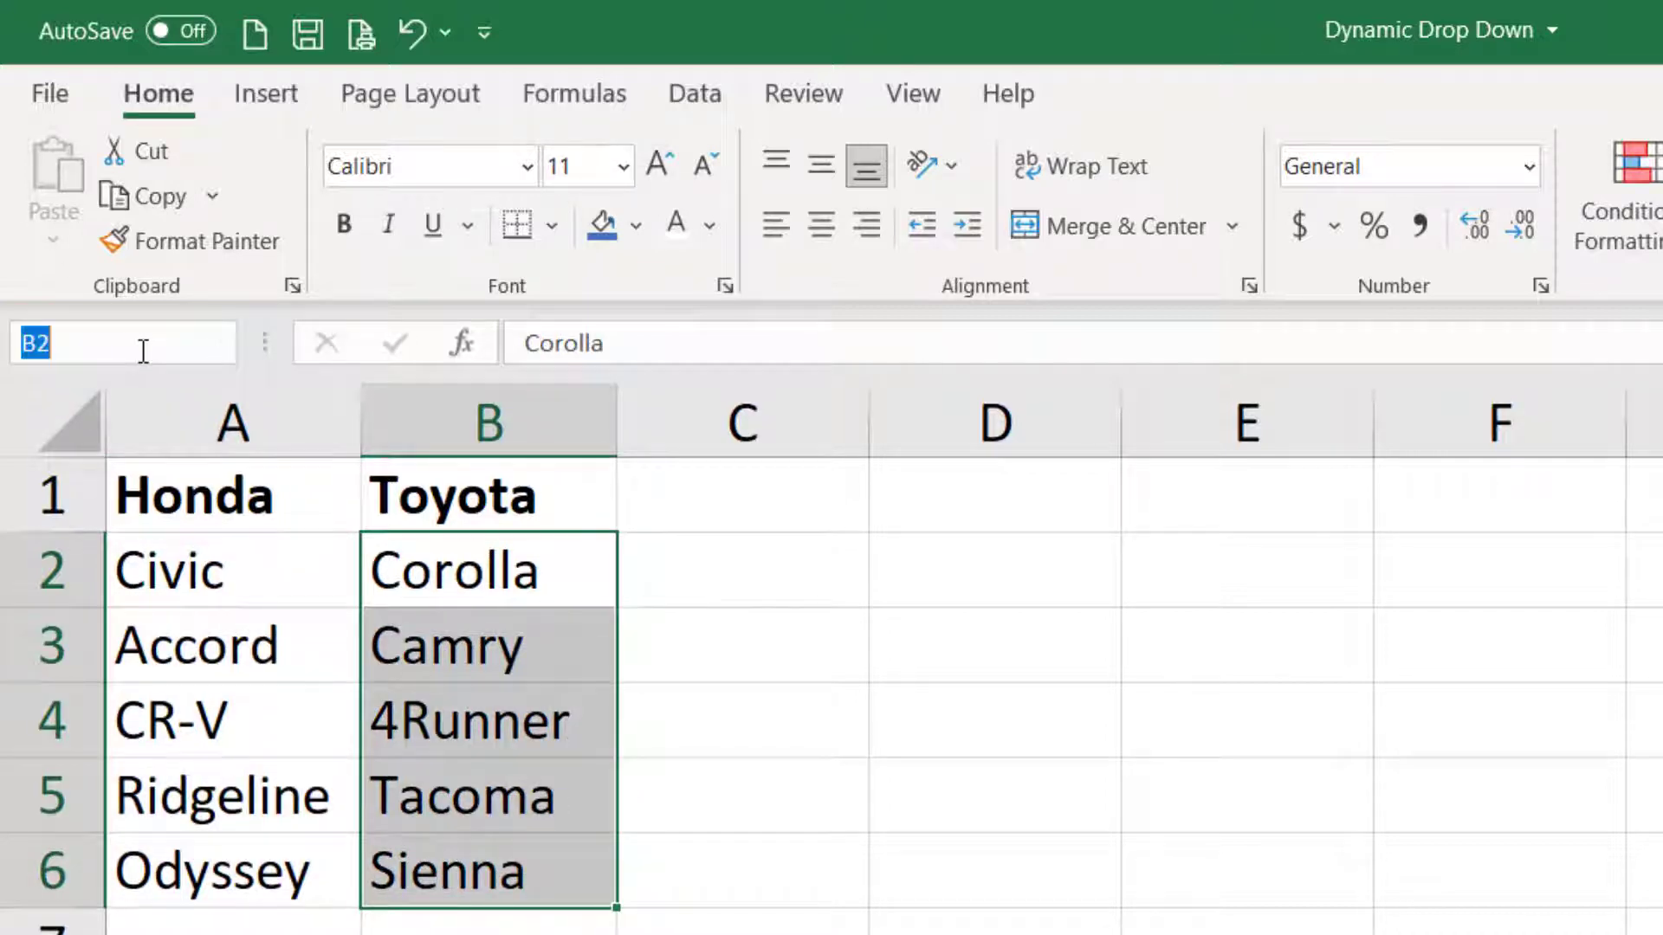
{"action": "type", "text": "Toyat"}
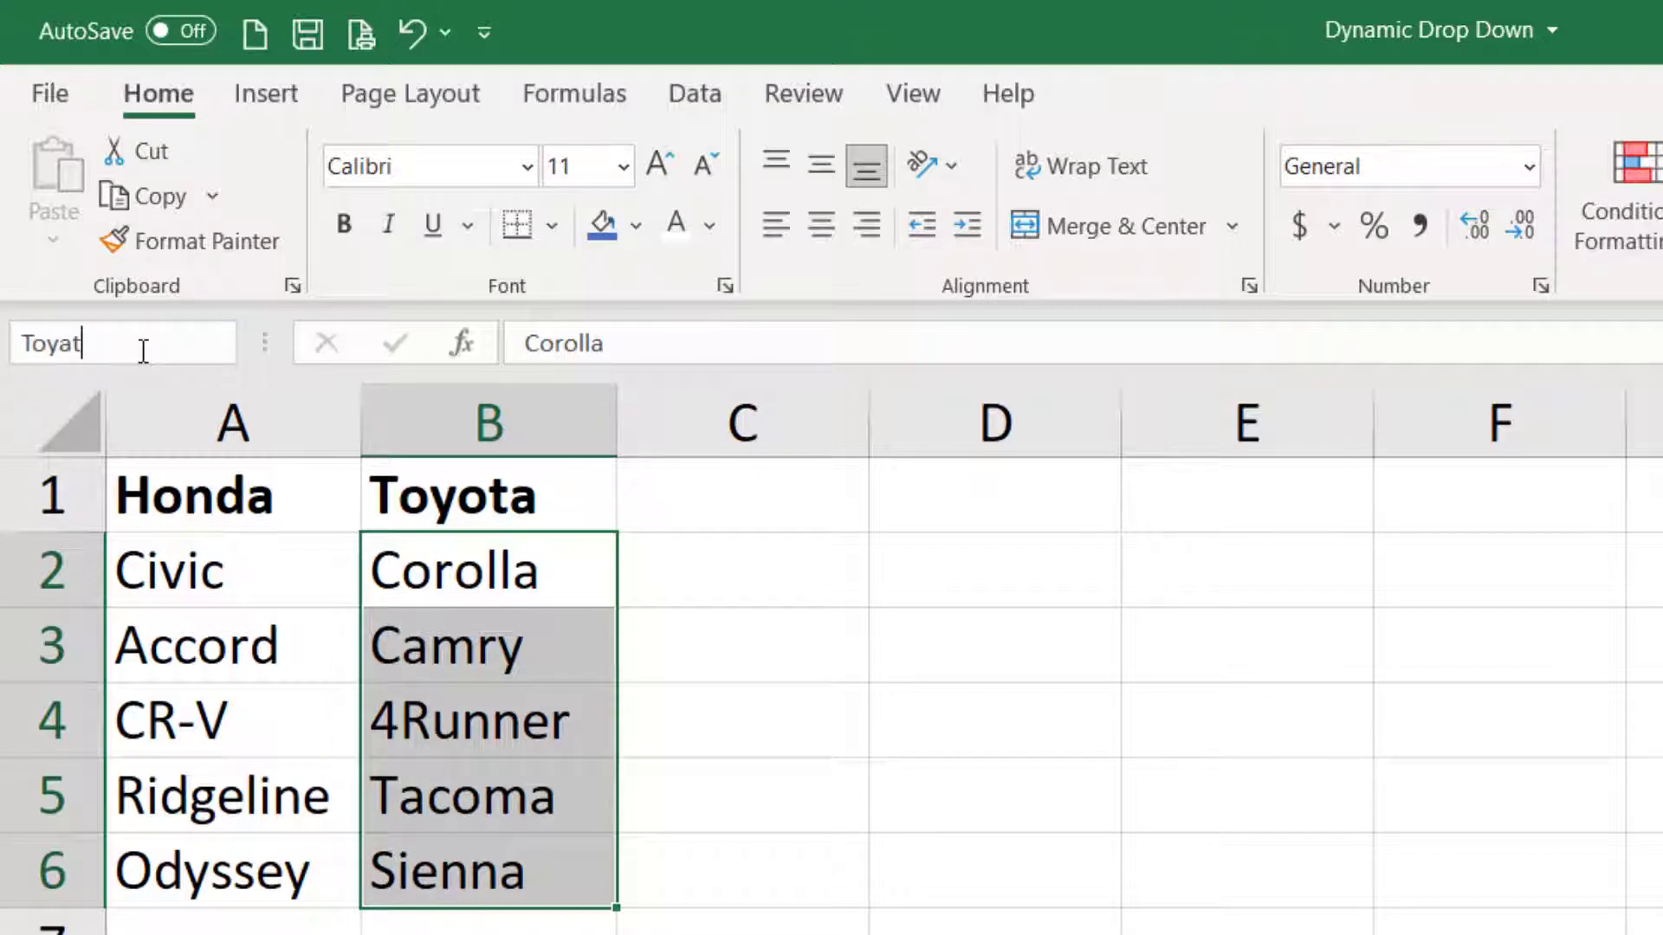
{"action": "key", "text": "BackSpace"}
{"action": "key", "text": "BackSpace"}
{"action": "type", "text": "ota"}
{"action": "key", "text": "Return"}
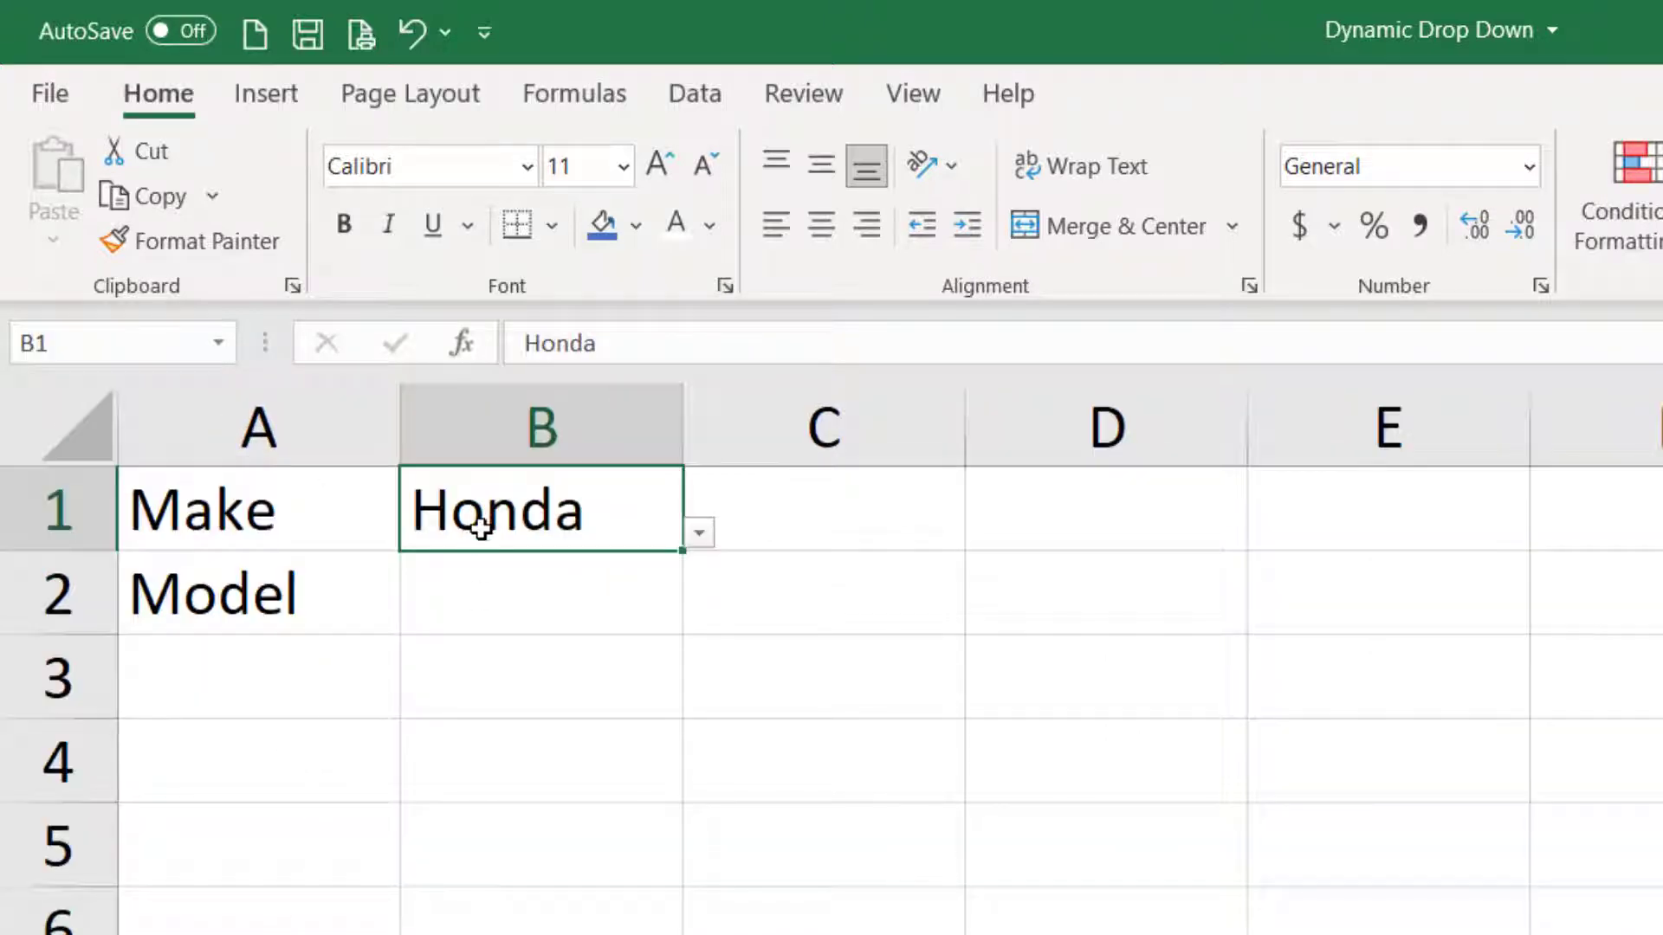
Compare the make choices in cell B1 of the Lookup sheet with the two named model ranges on the Models sheet.
{"action": "left_click", "coordinate": [699, 533]}
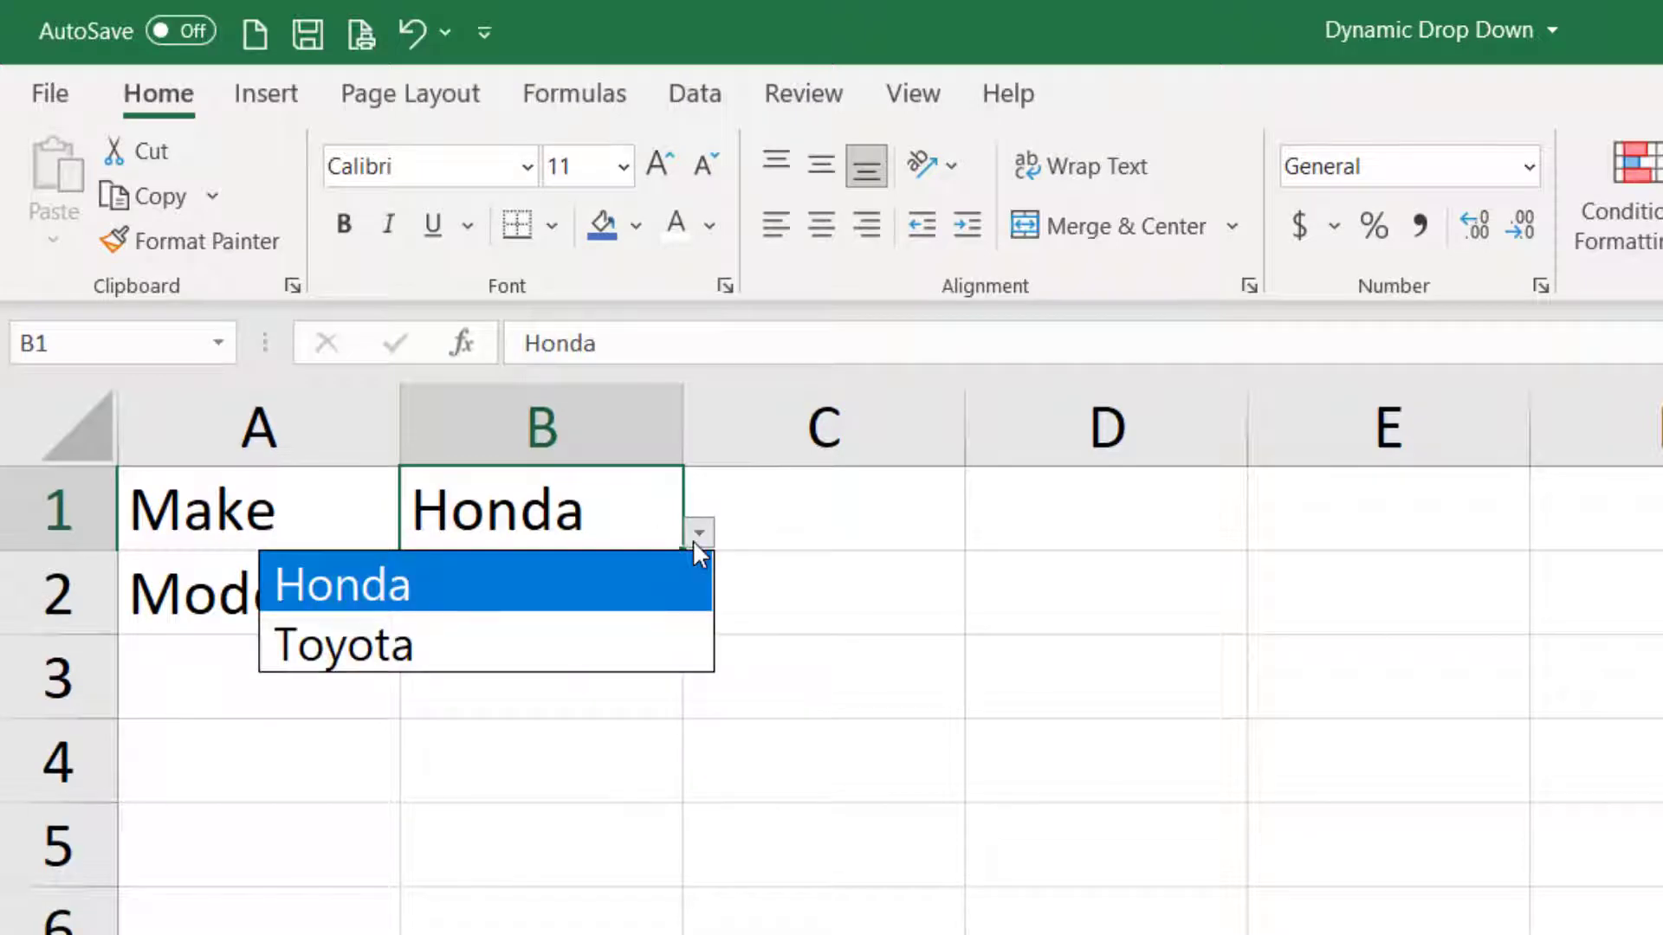
{"action": "key", "text": "Escape"}
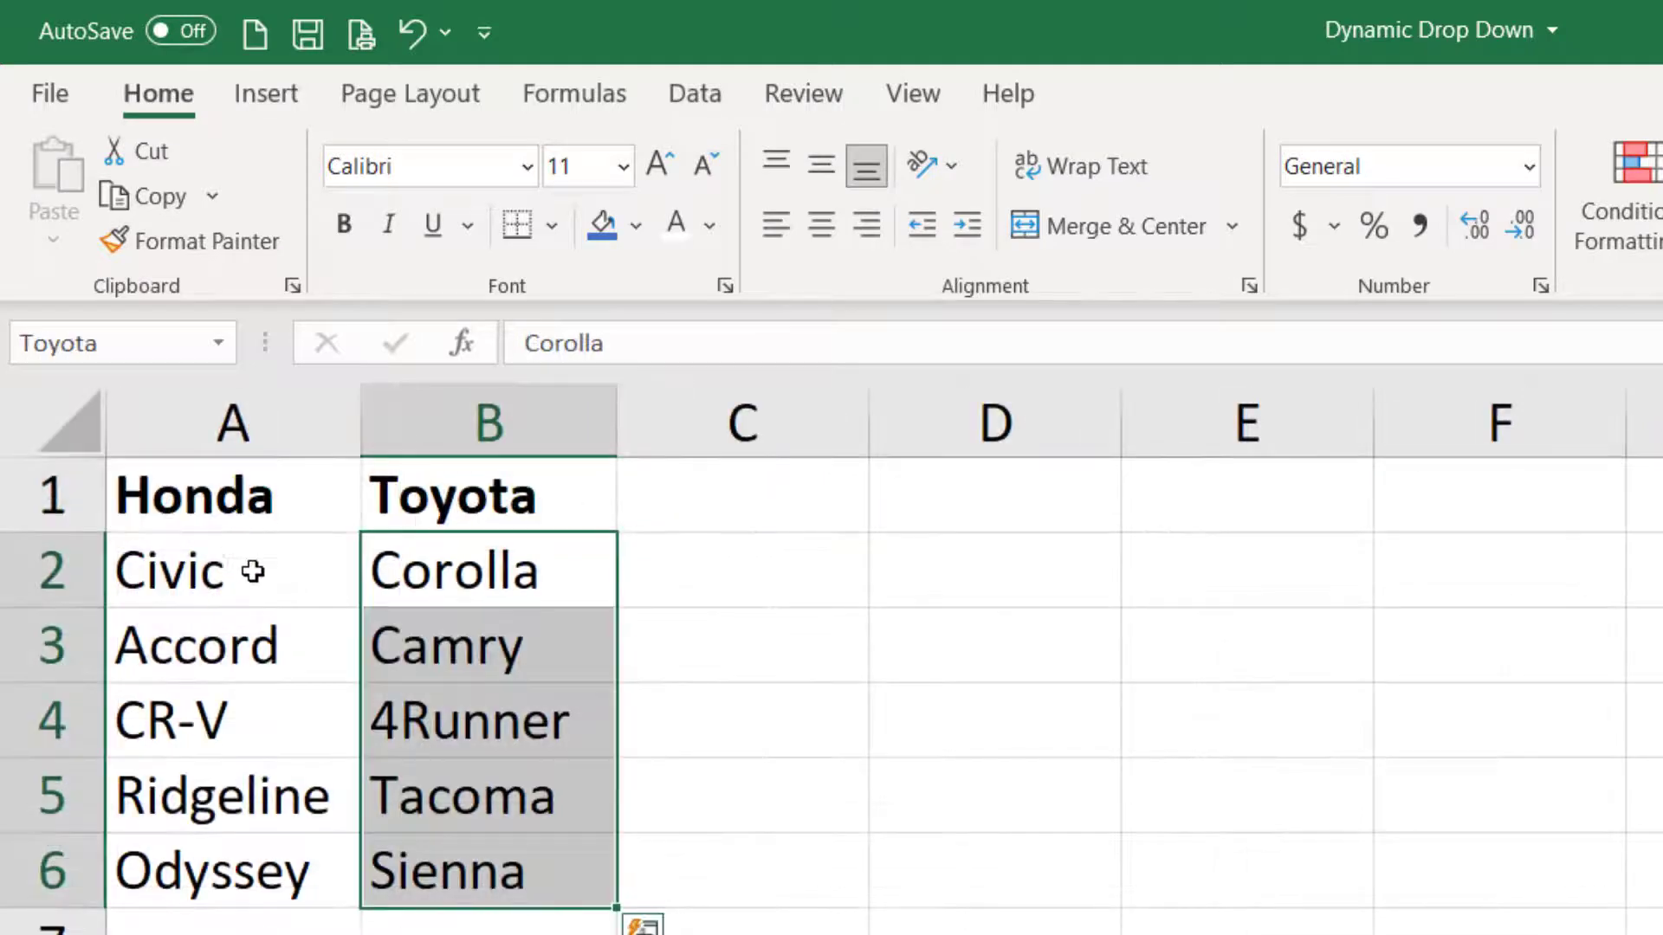
{"action": "left_click_drag", "start_coordinate": [245, 572], "coordinate": [325, 866]}
{"action": "left_click_drag", "start_coordinate": [415, 601], "coordinate": [501, 876]}
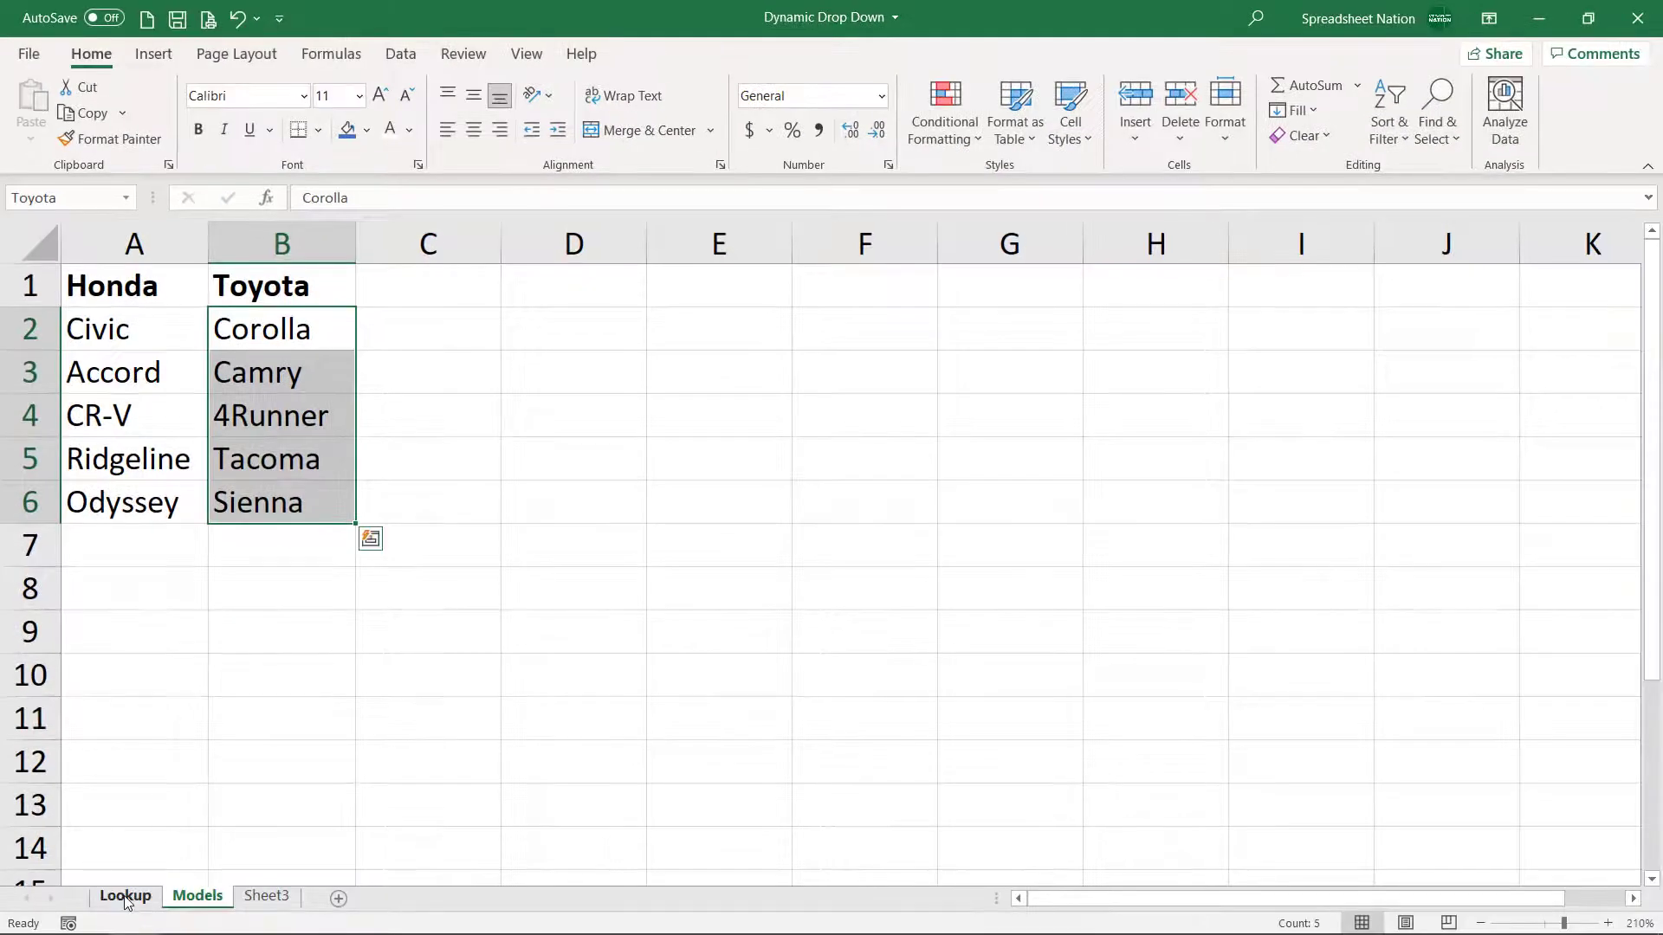
Open data validation for the model cell B2 on the Lookup sheet and allow only List entries.
{"action": "left_click", "coordinate": [124, 895]}
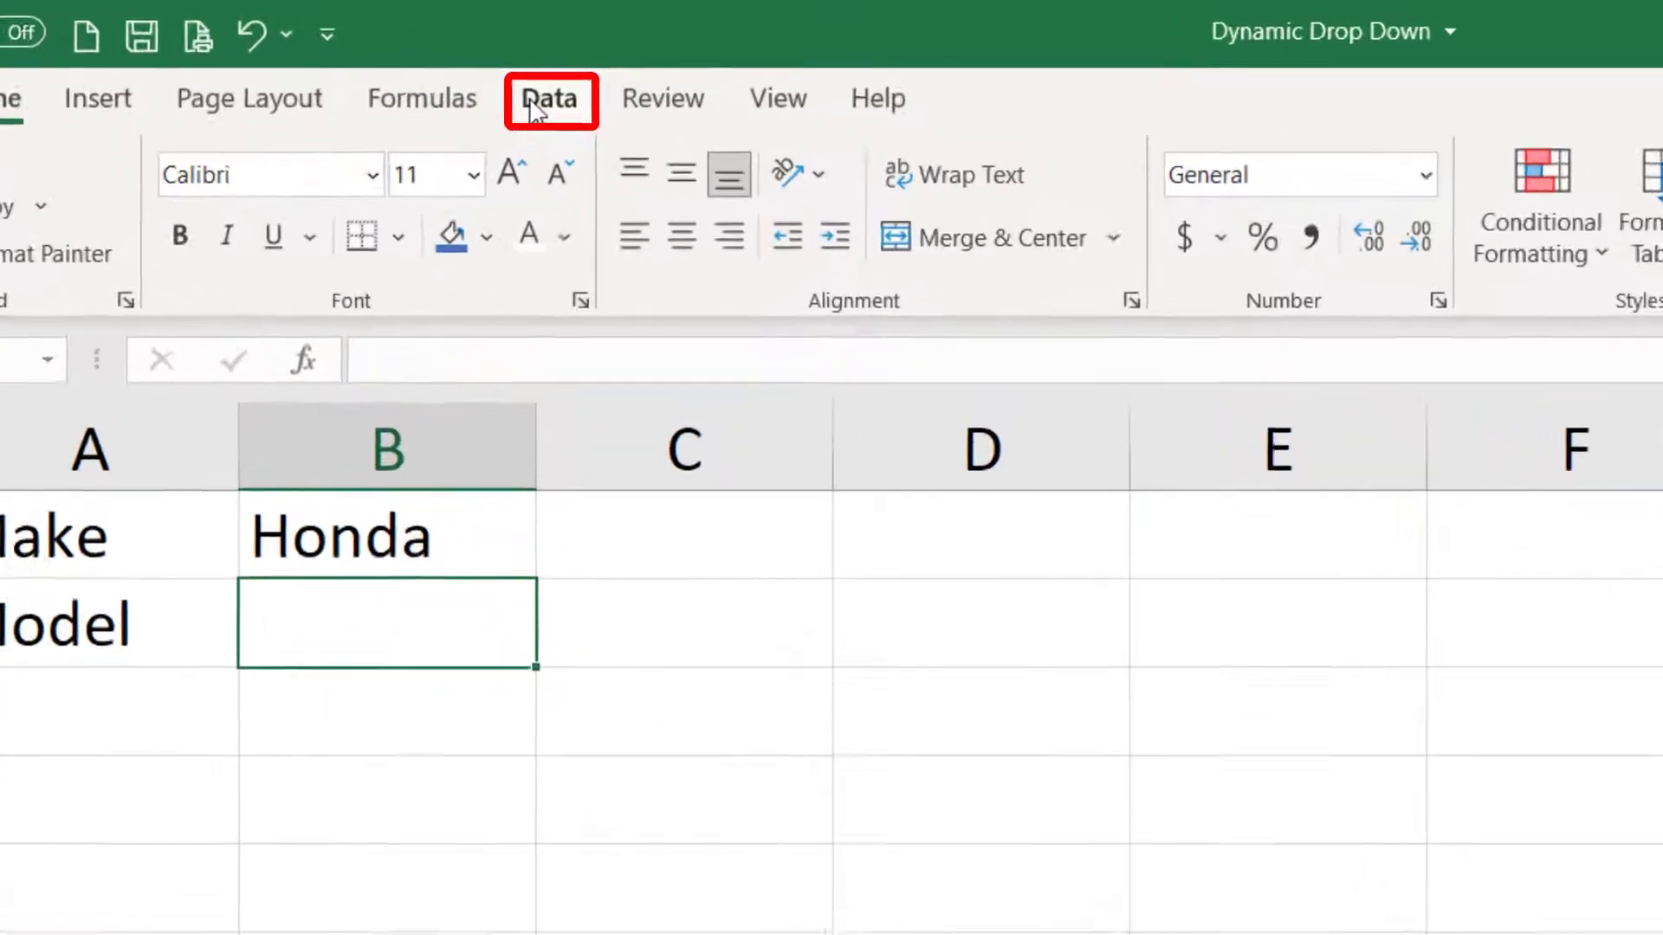
{"action": "left_click", "coordinate": [606, 84]}
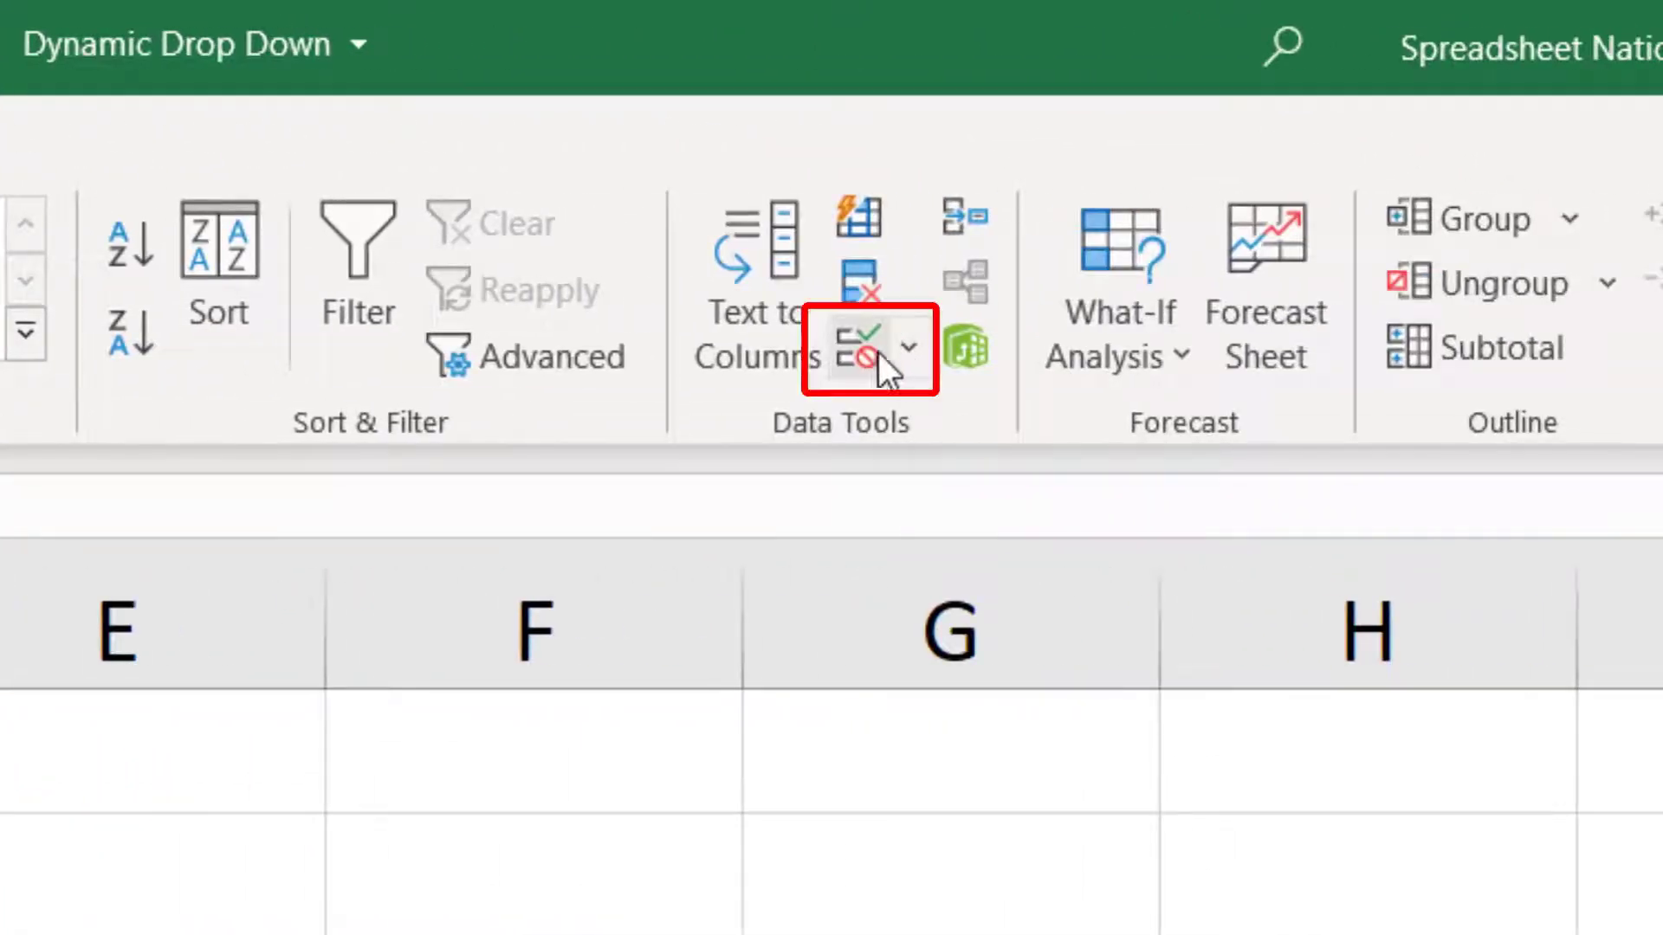
{"action": "left_click", "coordinate": [874, 352]}
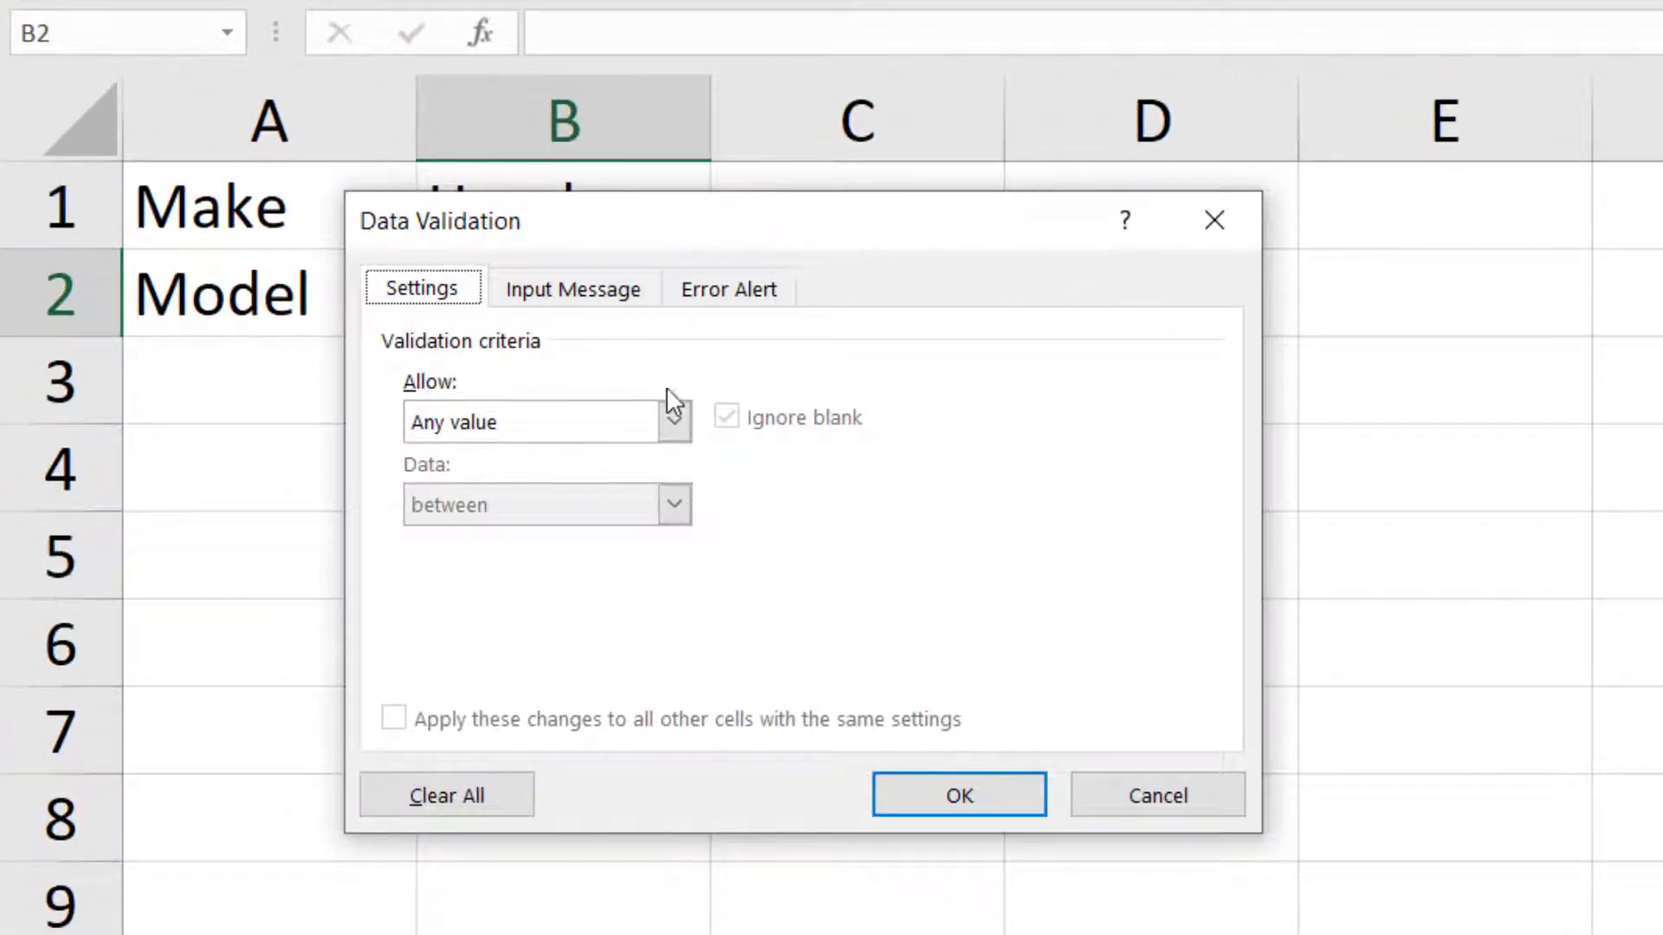
{"action": "left_click", "coordinate": [673, 422]}
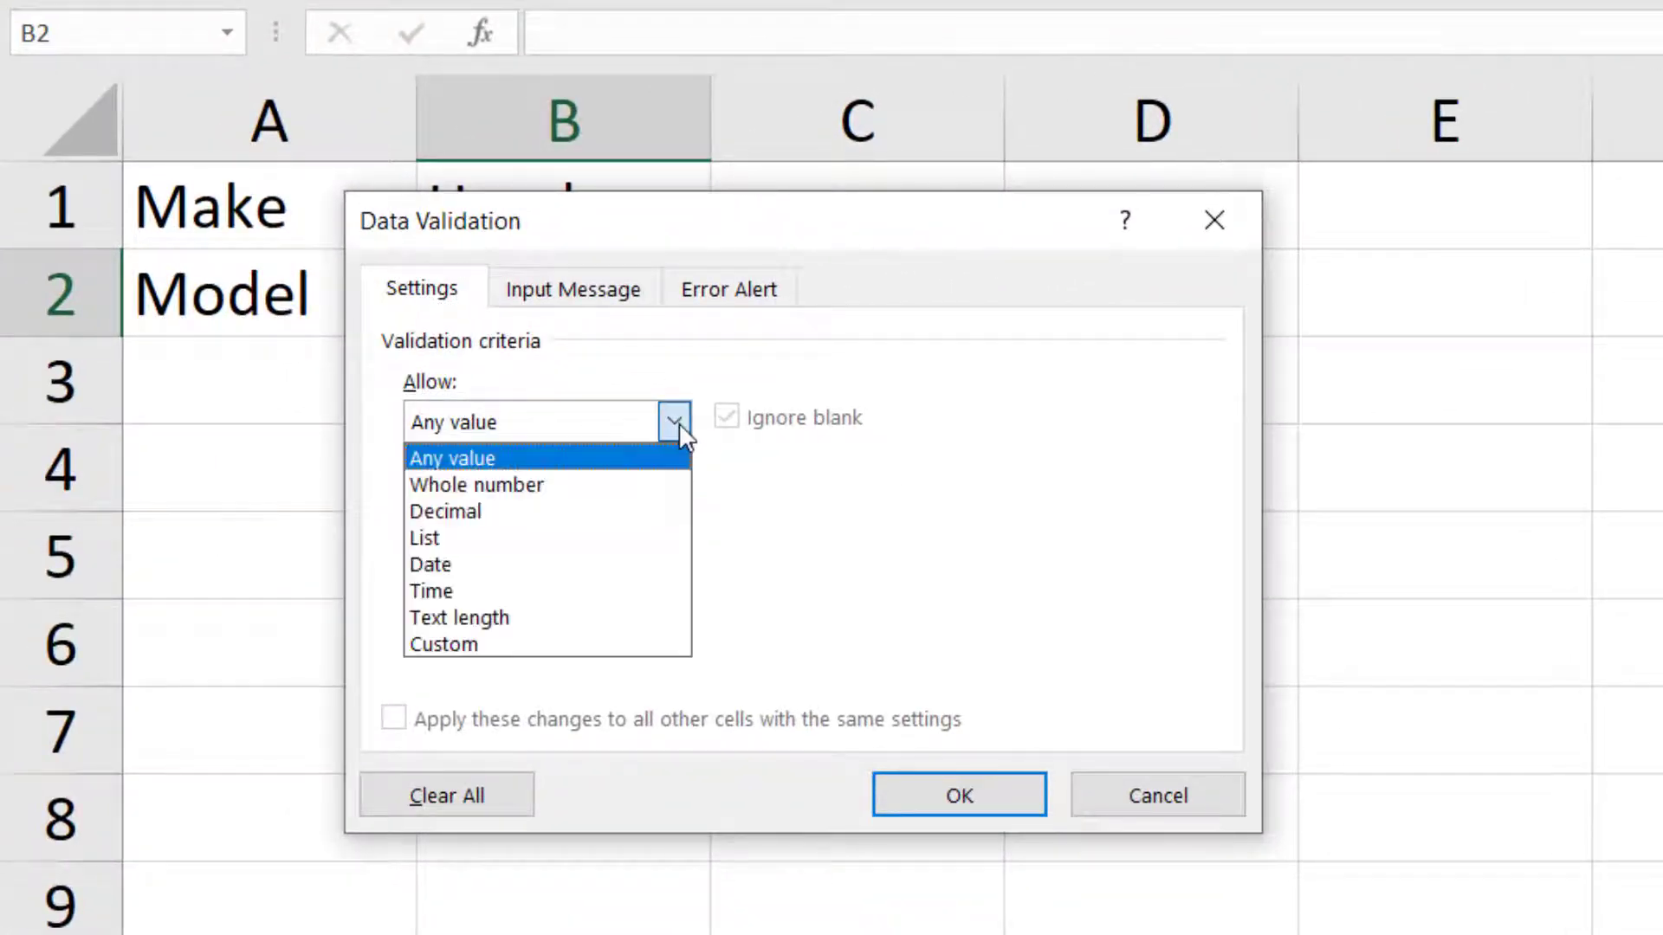
{"action": "left_click", "coordinate": [595, 537]}
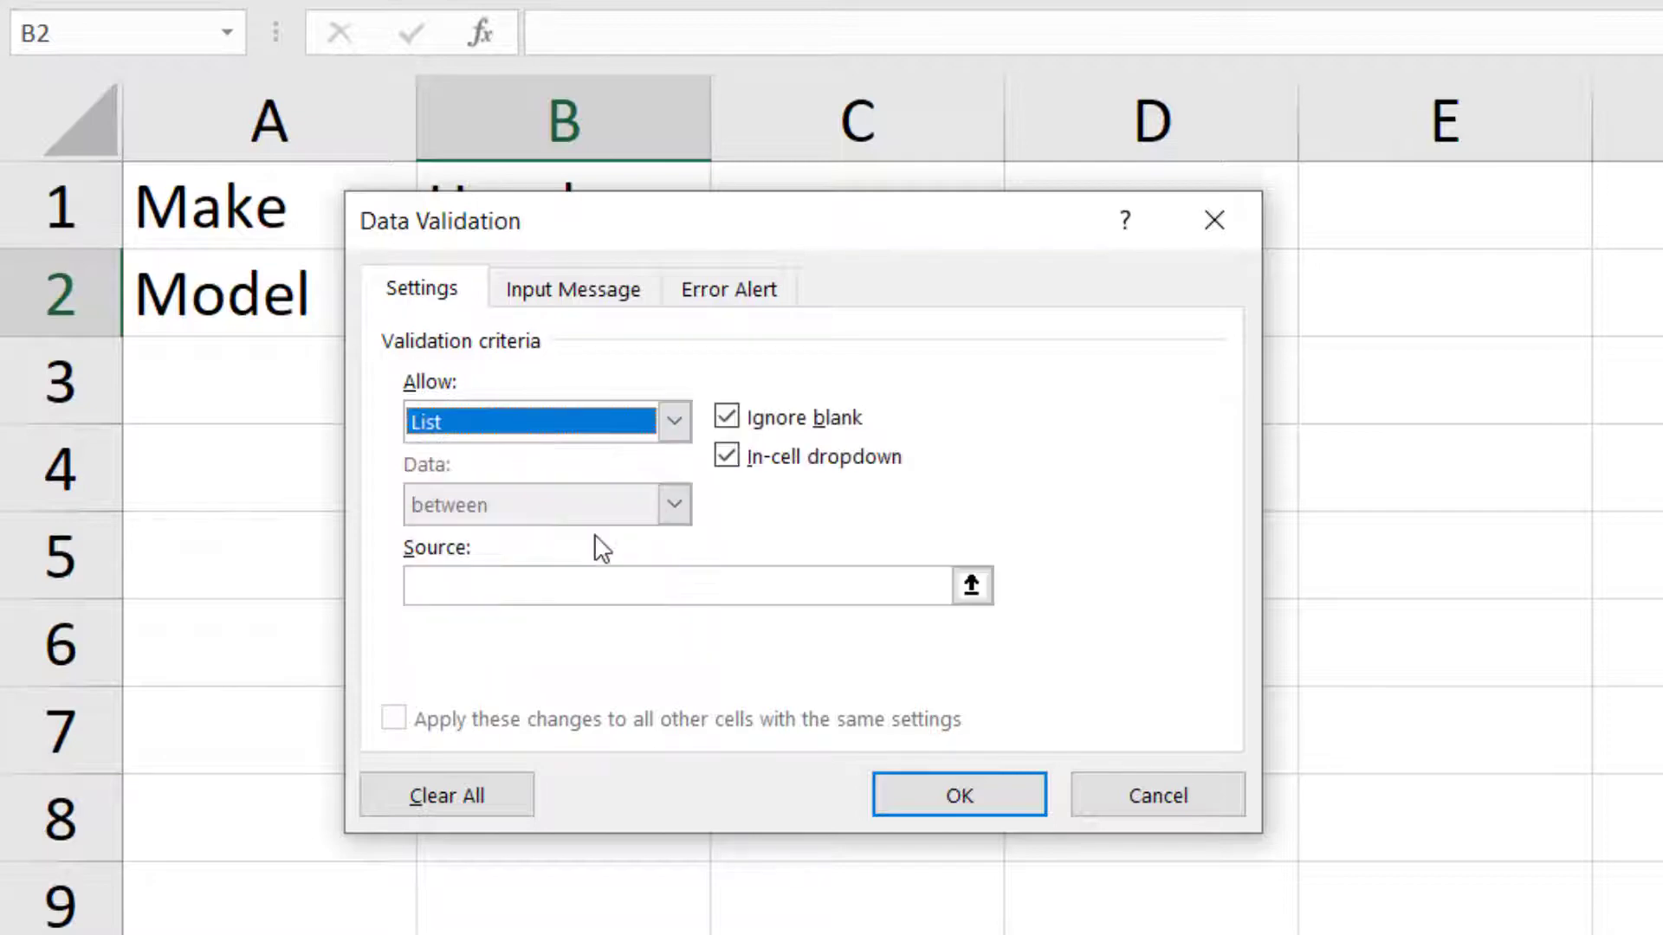
Set the validation list source to =indirect($B$1), referencing the make cell, and apply the rule.
{"action": "left_click", "coordinate": [620, 593]}
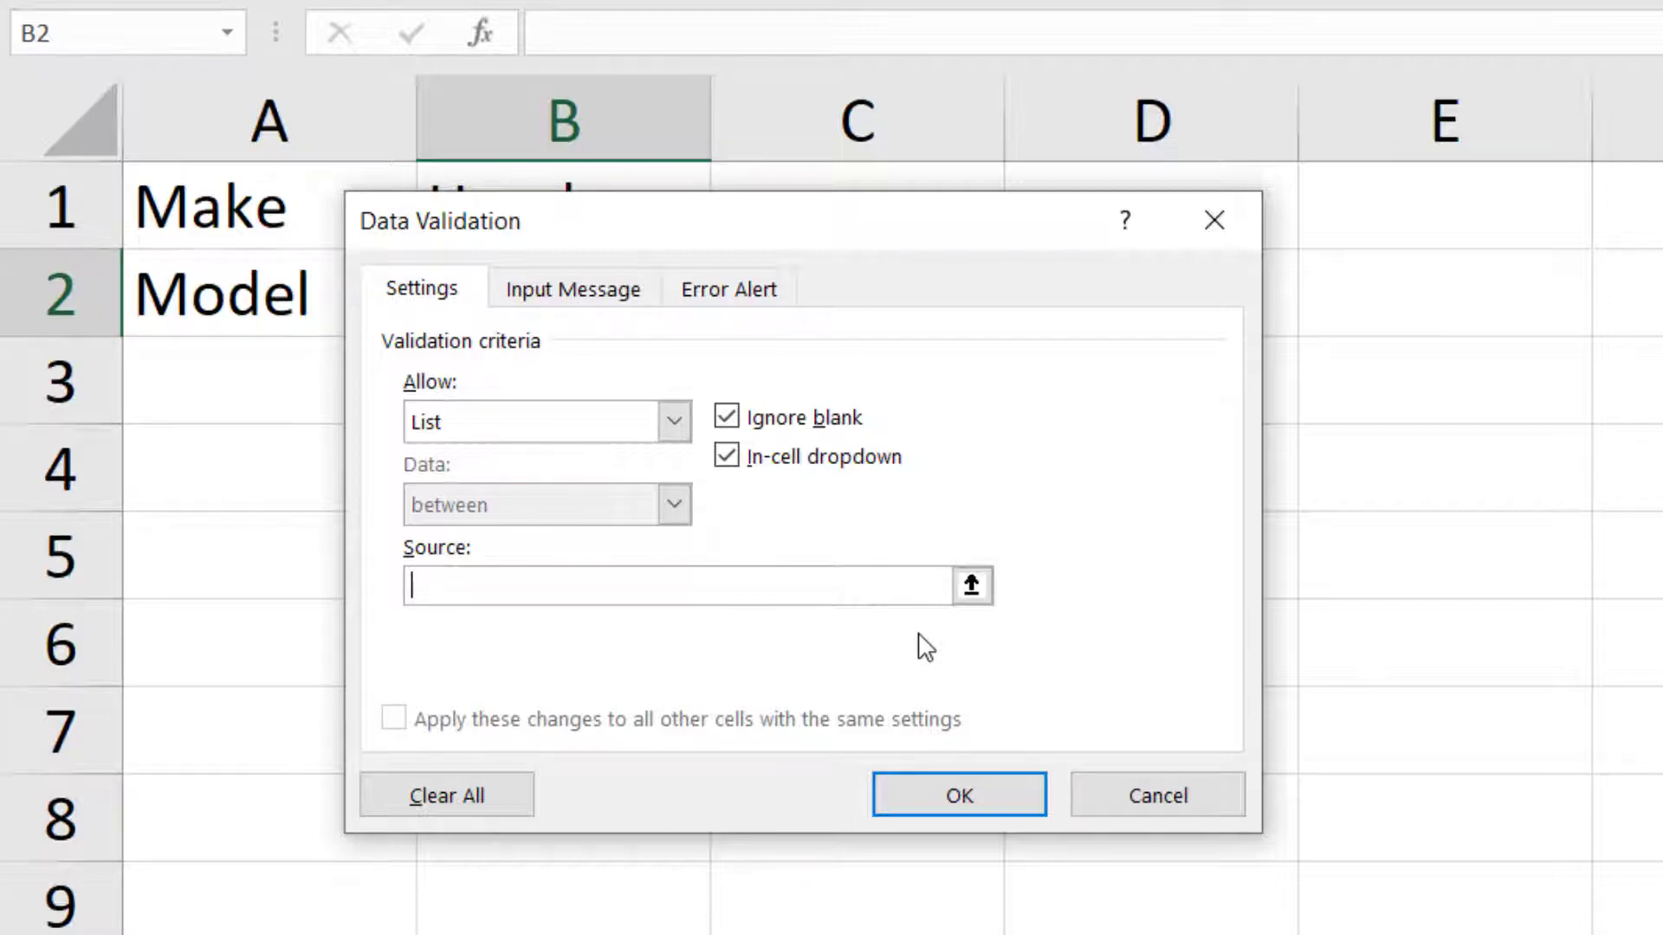
{"action": "type", "text": "=indirect("}
{"action": "left_click", "coordinate": [971, 586]}
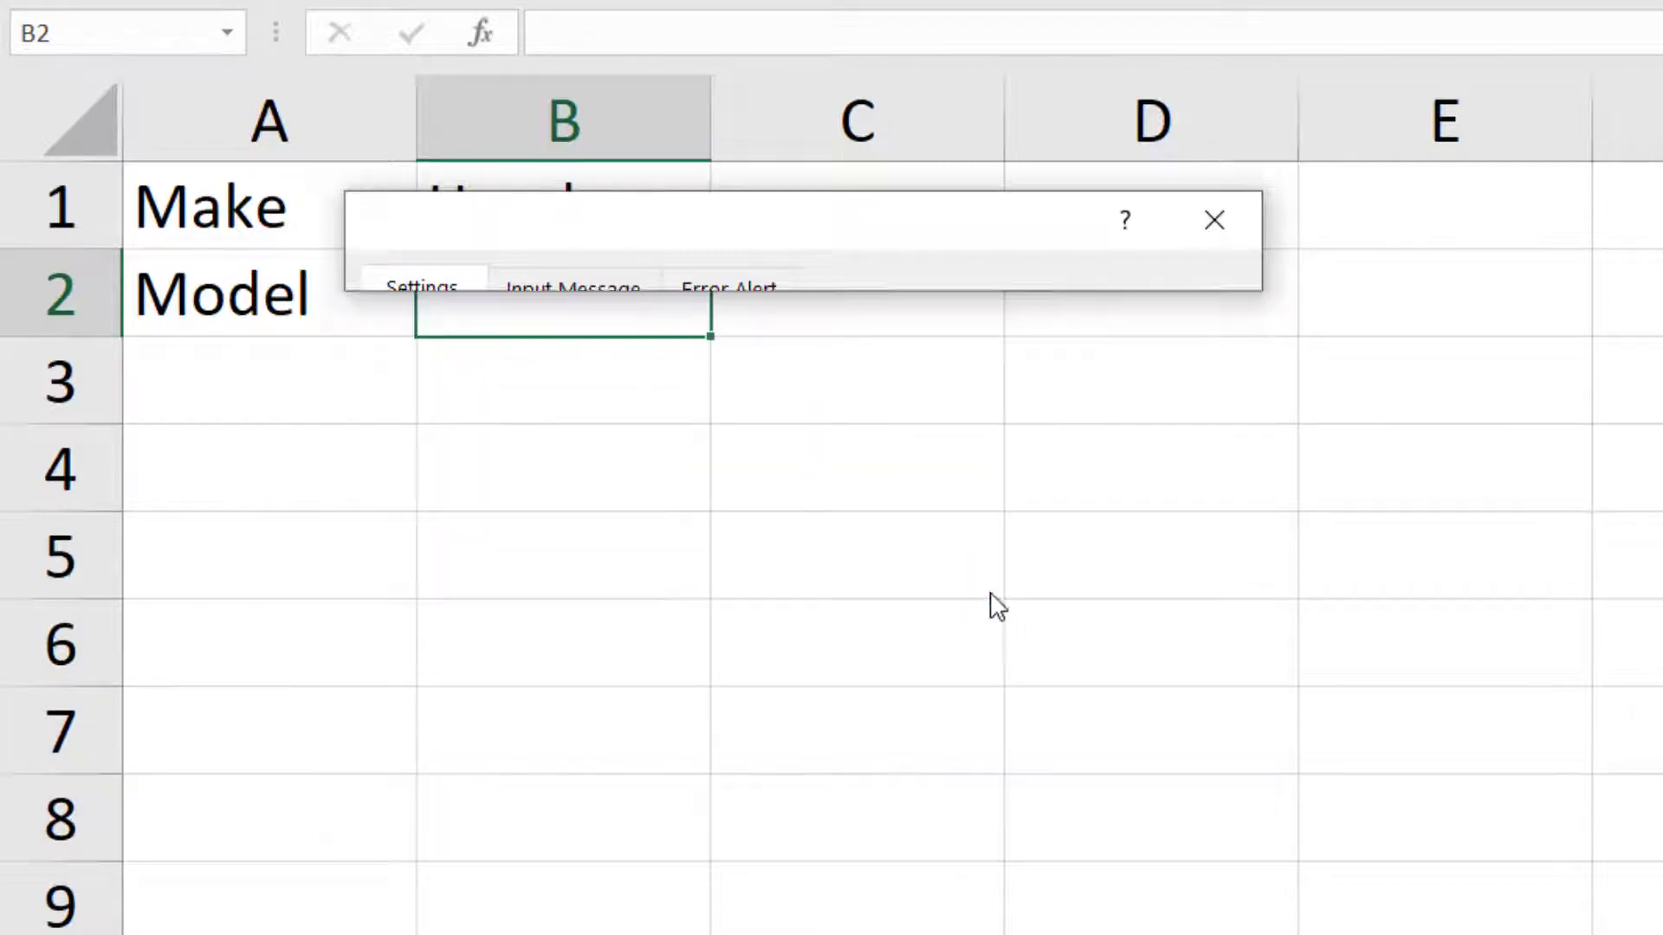
{"action": "left_click", "coordinate": [549, 192]}
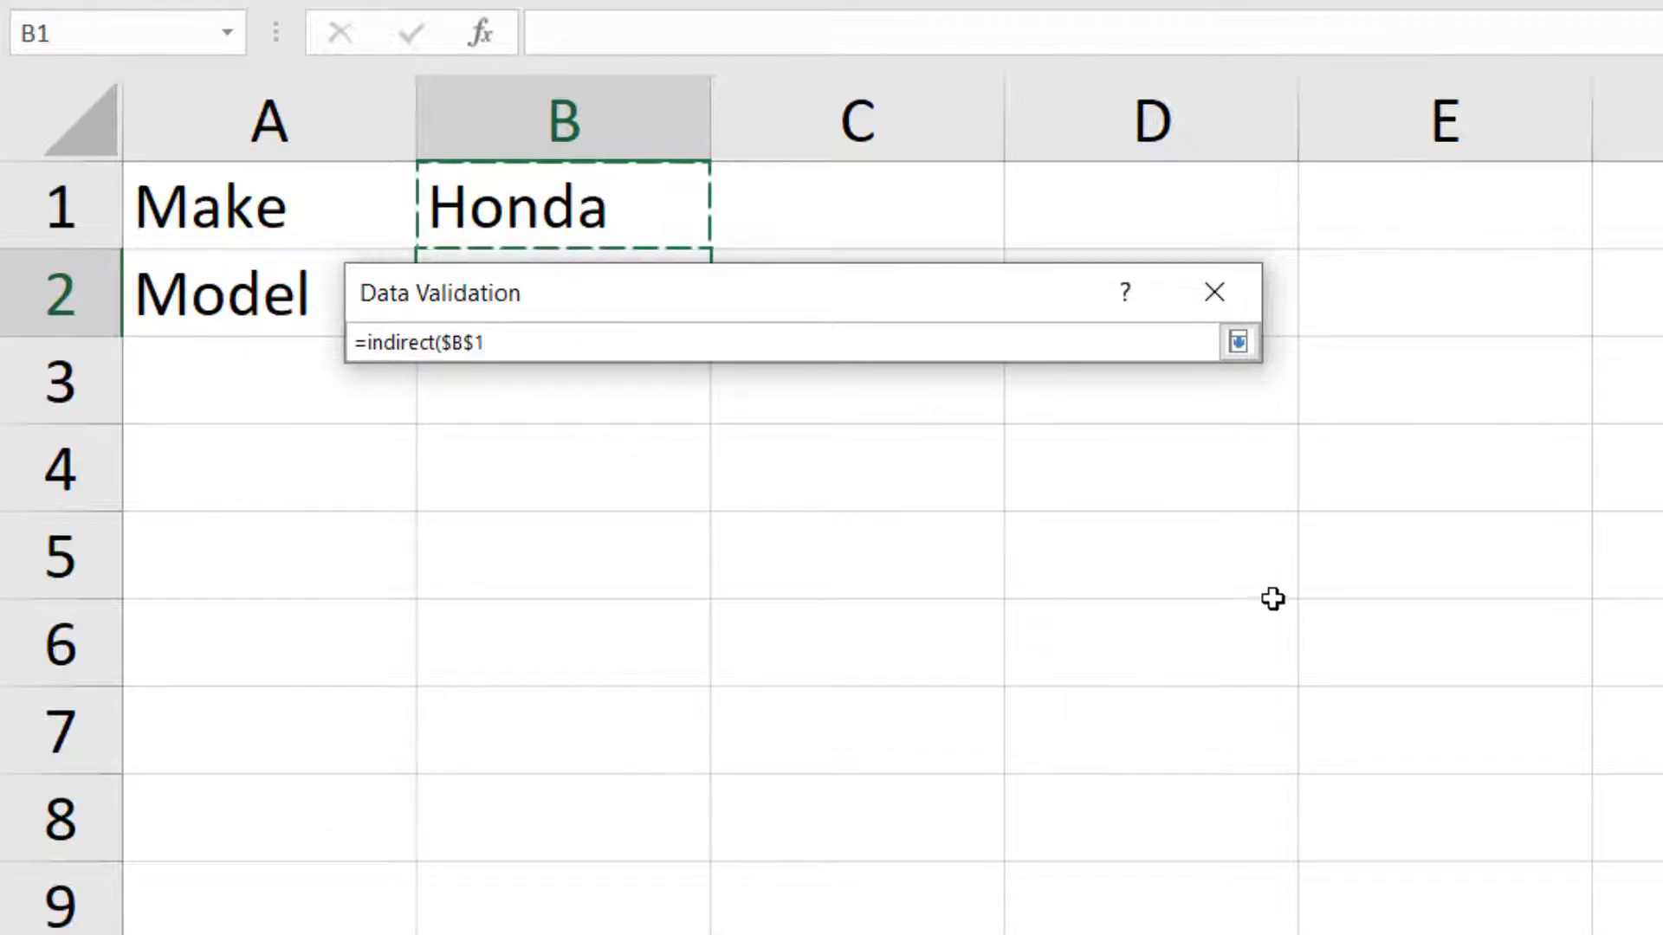
{"action": "left_click", "coordinate": [1238, 345]}
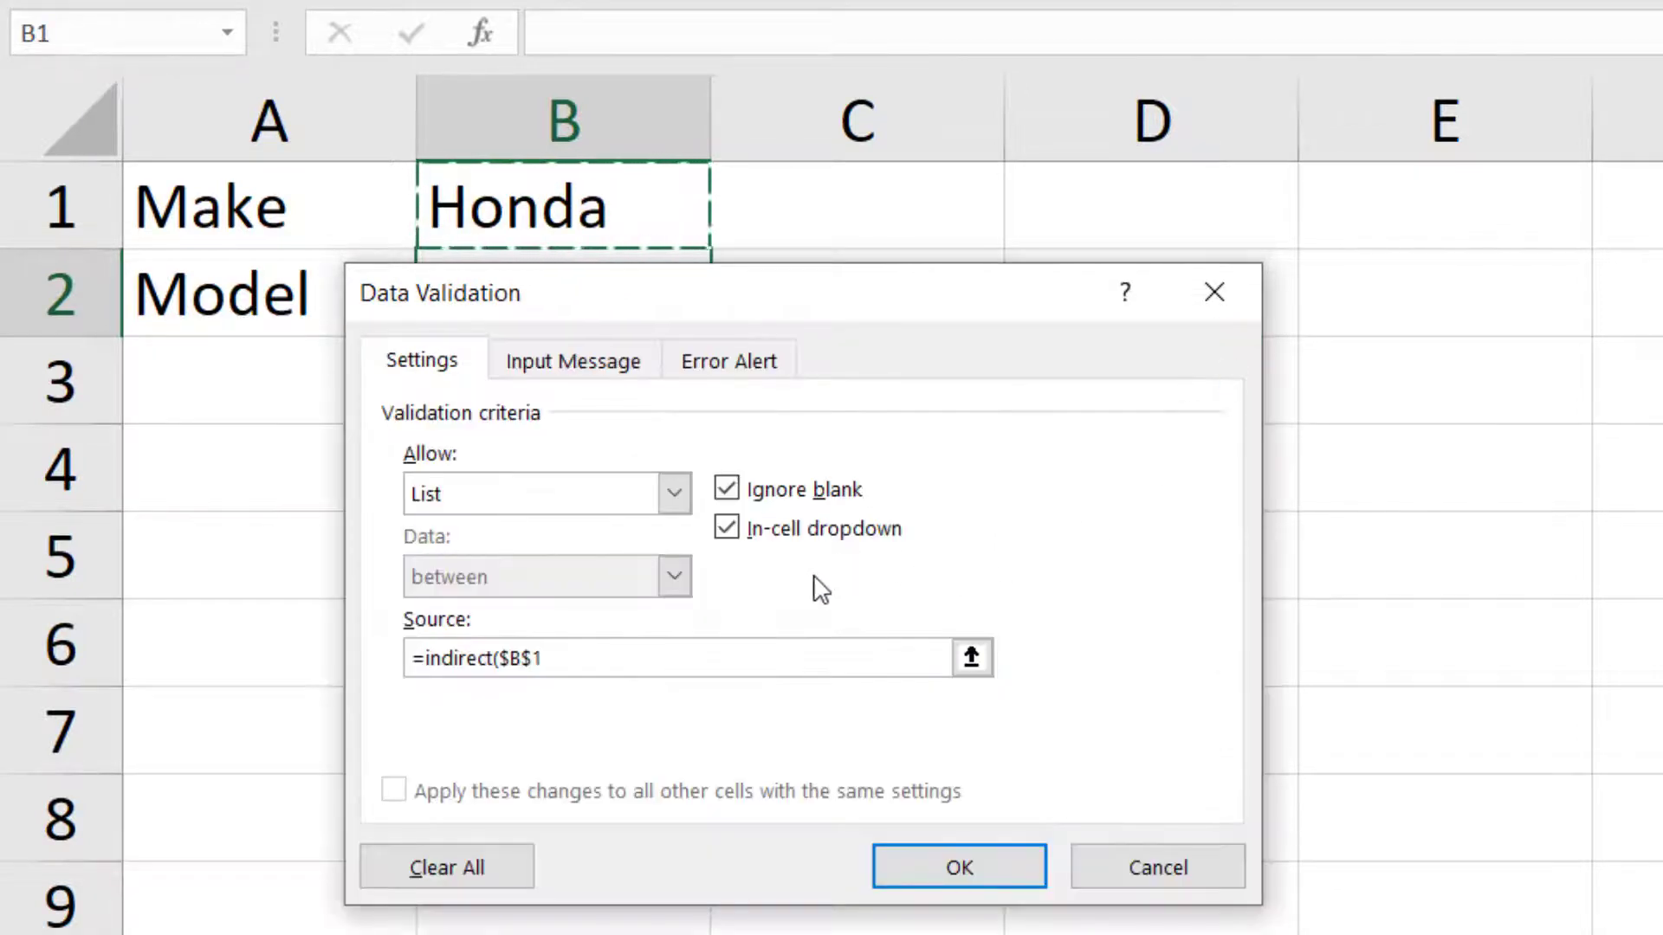
{"action": "type", "text": ")"}
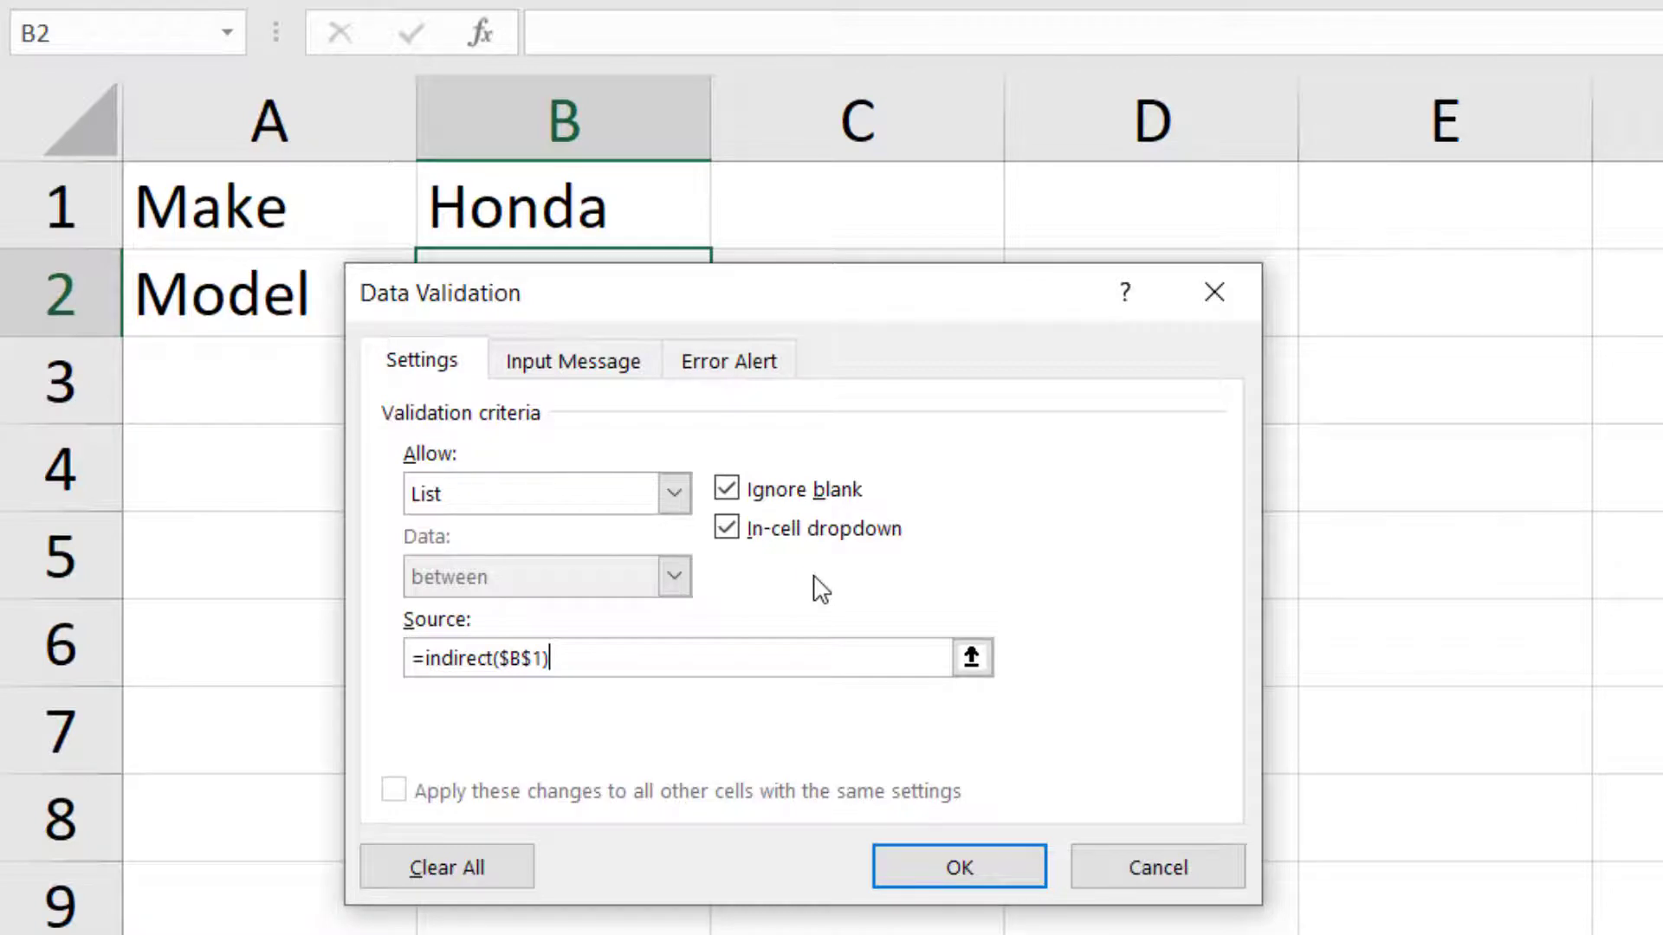
{"action": "left_click", "coordinate": [961, 868]}
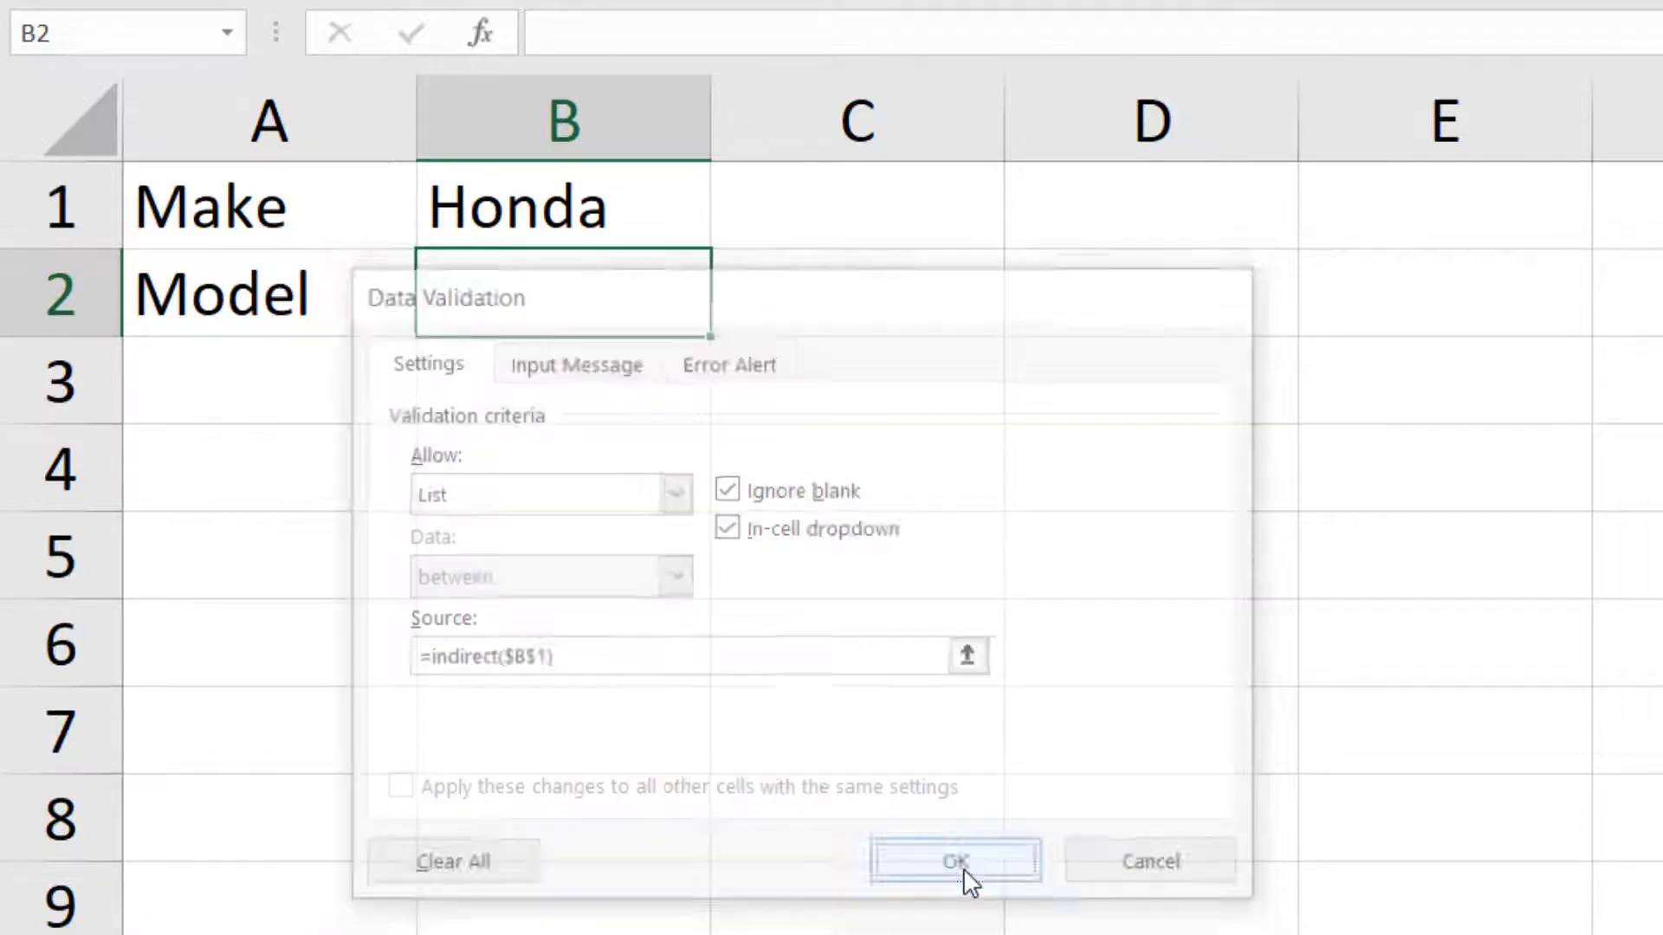
Test the model list in B2 for Honda, then change the make in B1 to Toyota and check the list again.
{"action": "left_click", "coordinate": [727, 320]}
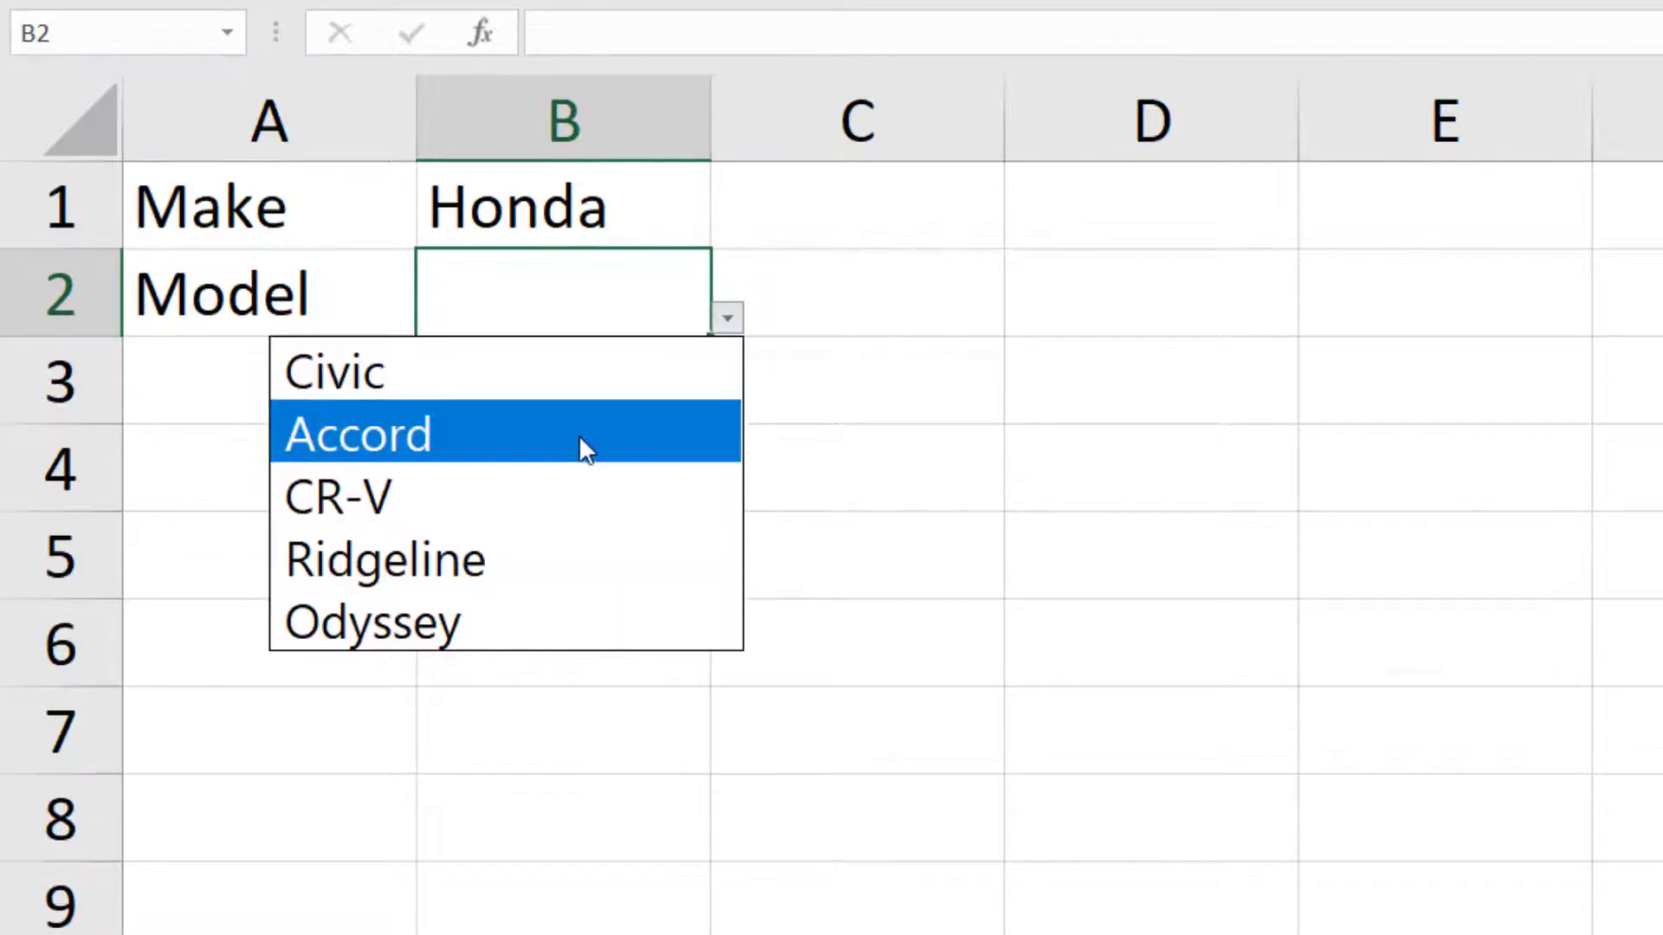
{"action": "left_click", "coordinate": [657, 193]}
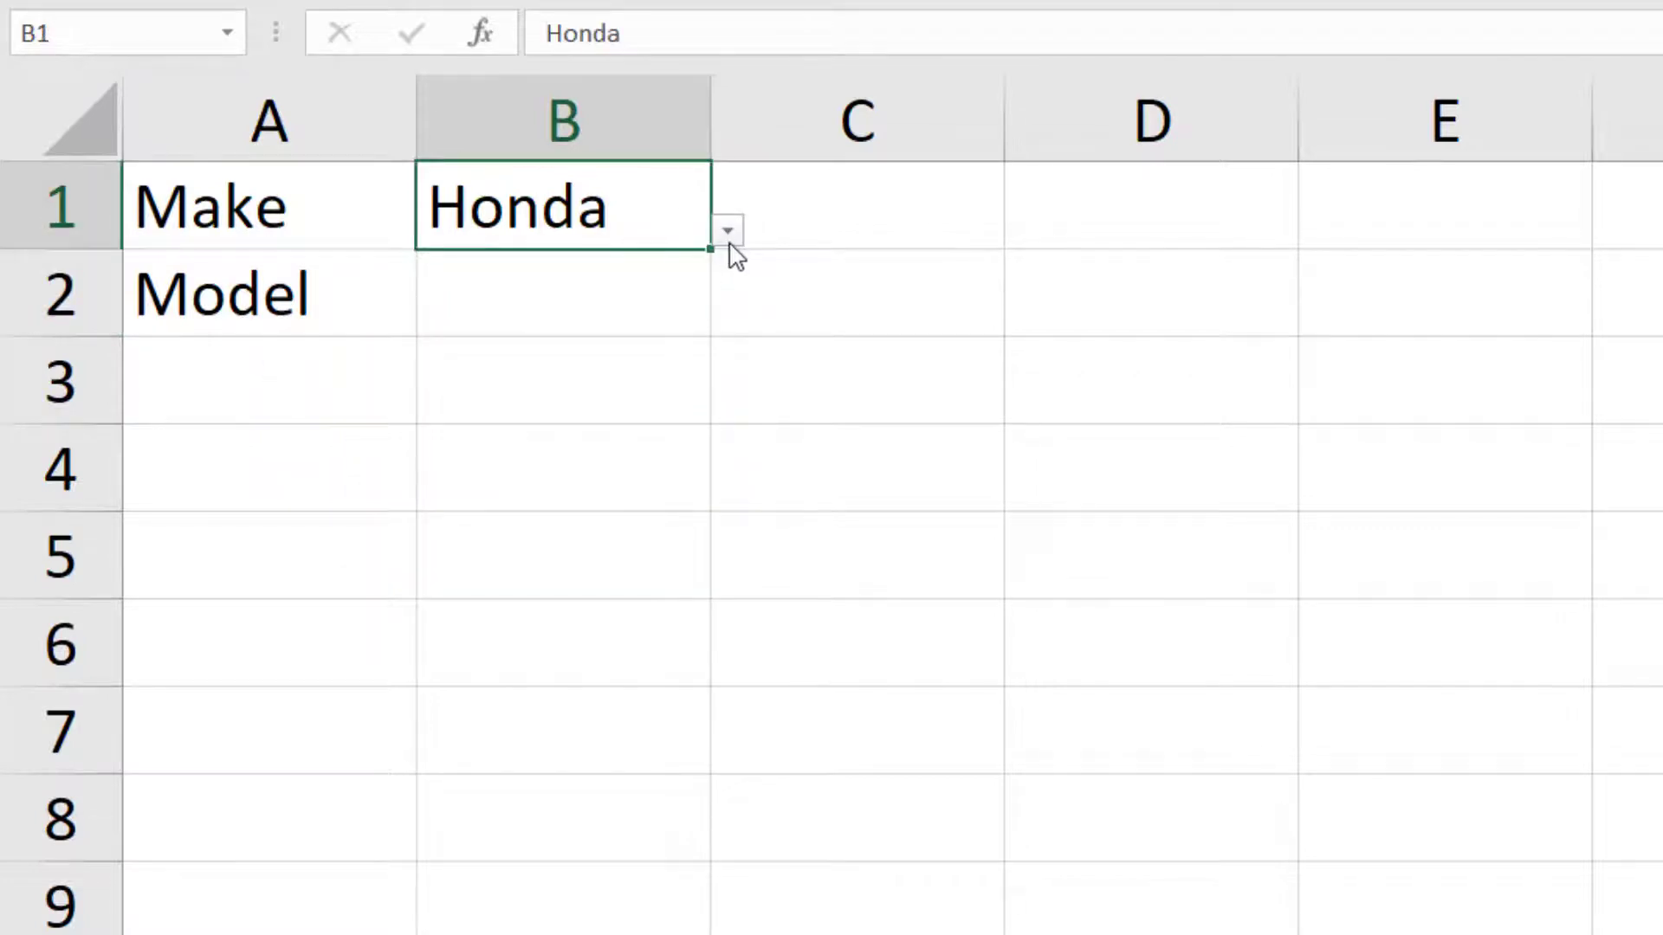
{"action": "left_click", "coordinate": [728, 230]}
{"action": "left_click", "coordinate": [681, 336]}
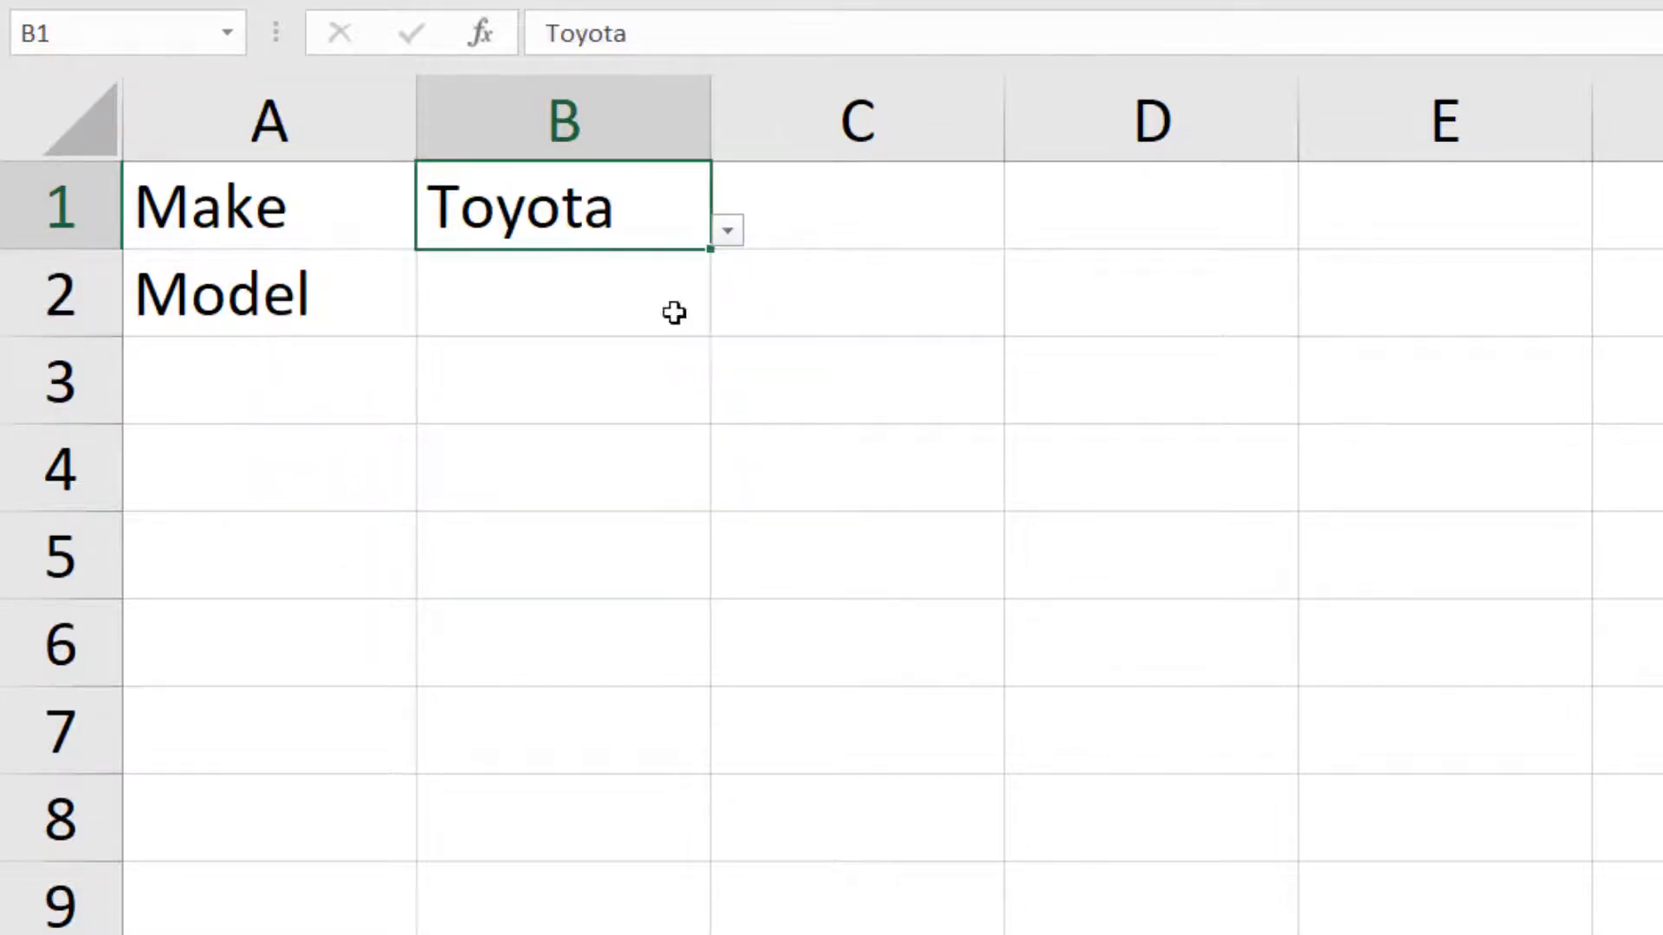
{"action": "left_click", "coordinate": [651, 293]}
{"action": "left_click", "coordinate": [727, 325]}
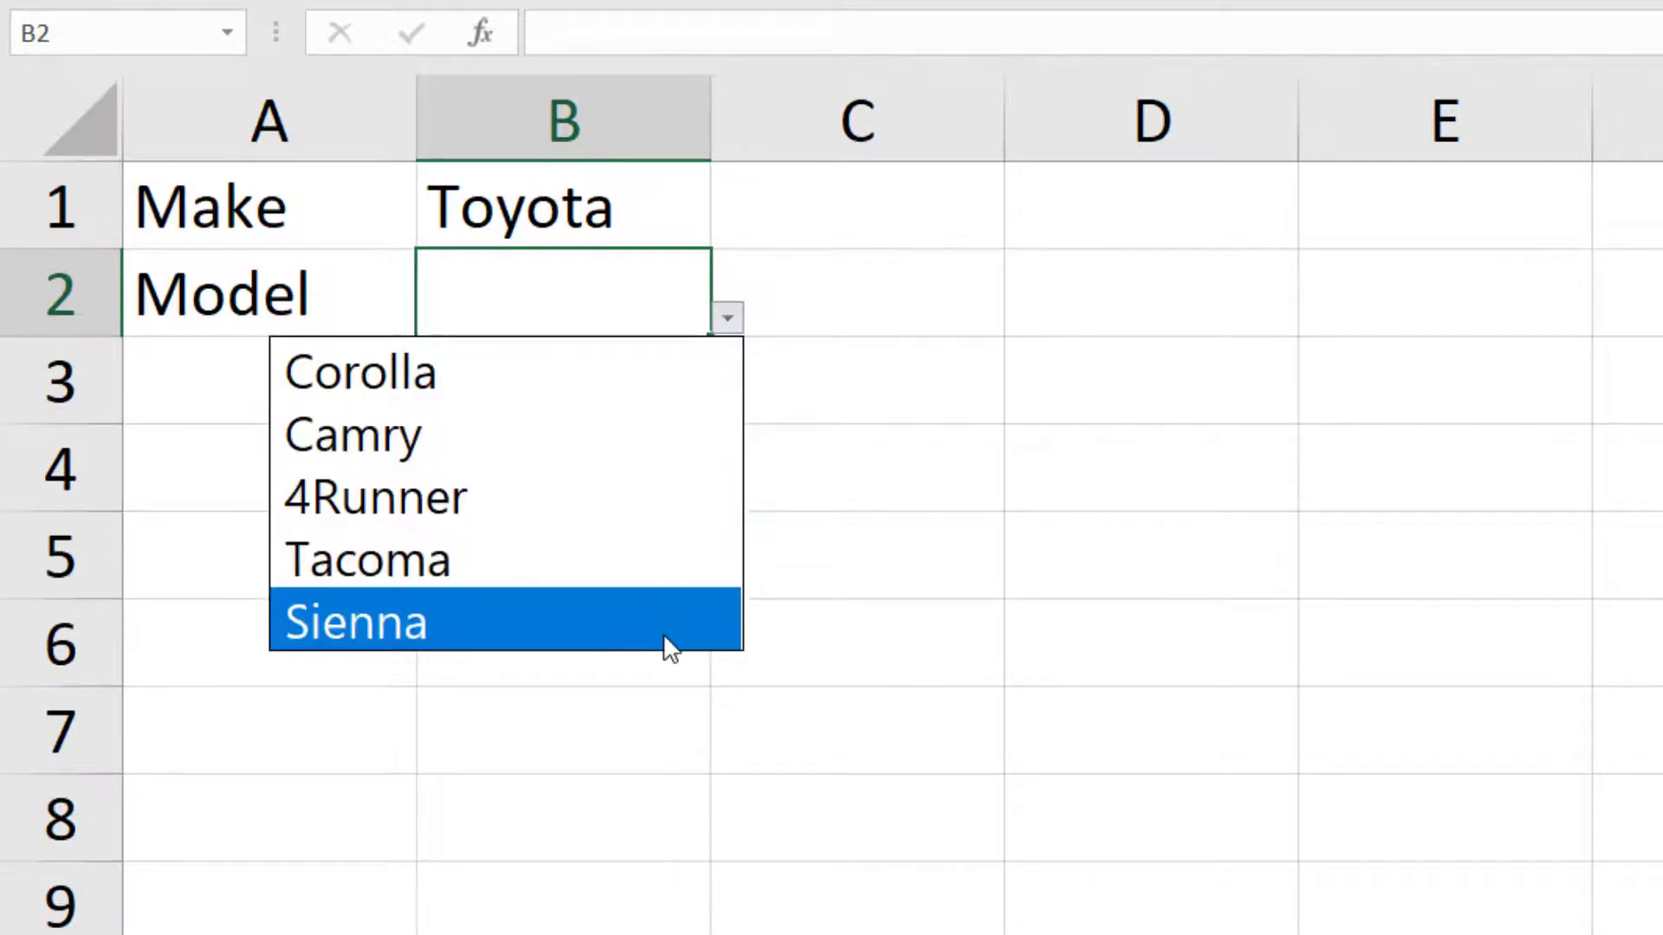
{"action": "left_click", "coordinate": [690, 282]}
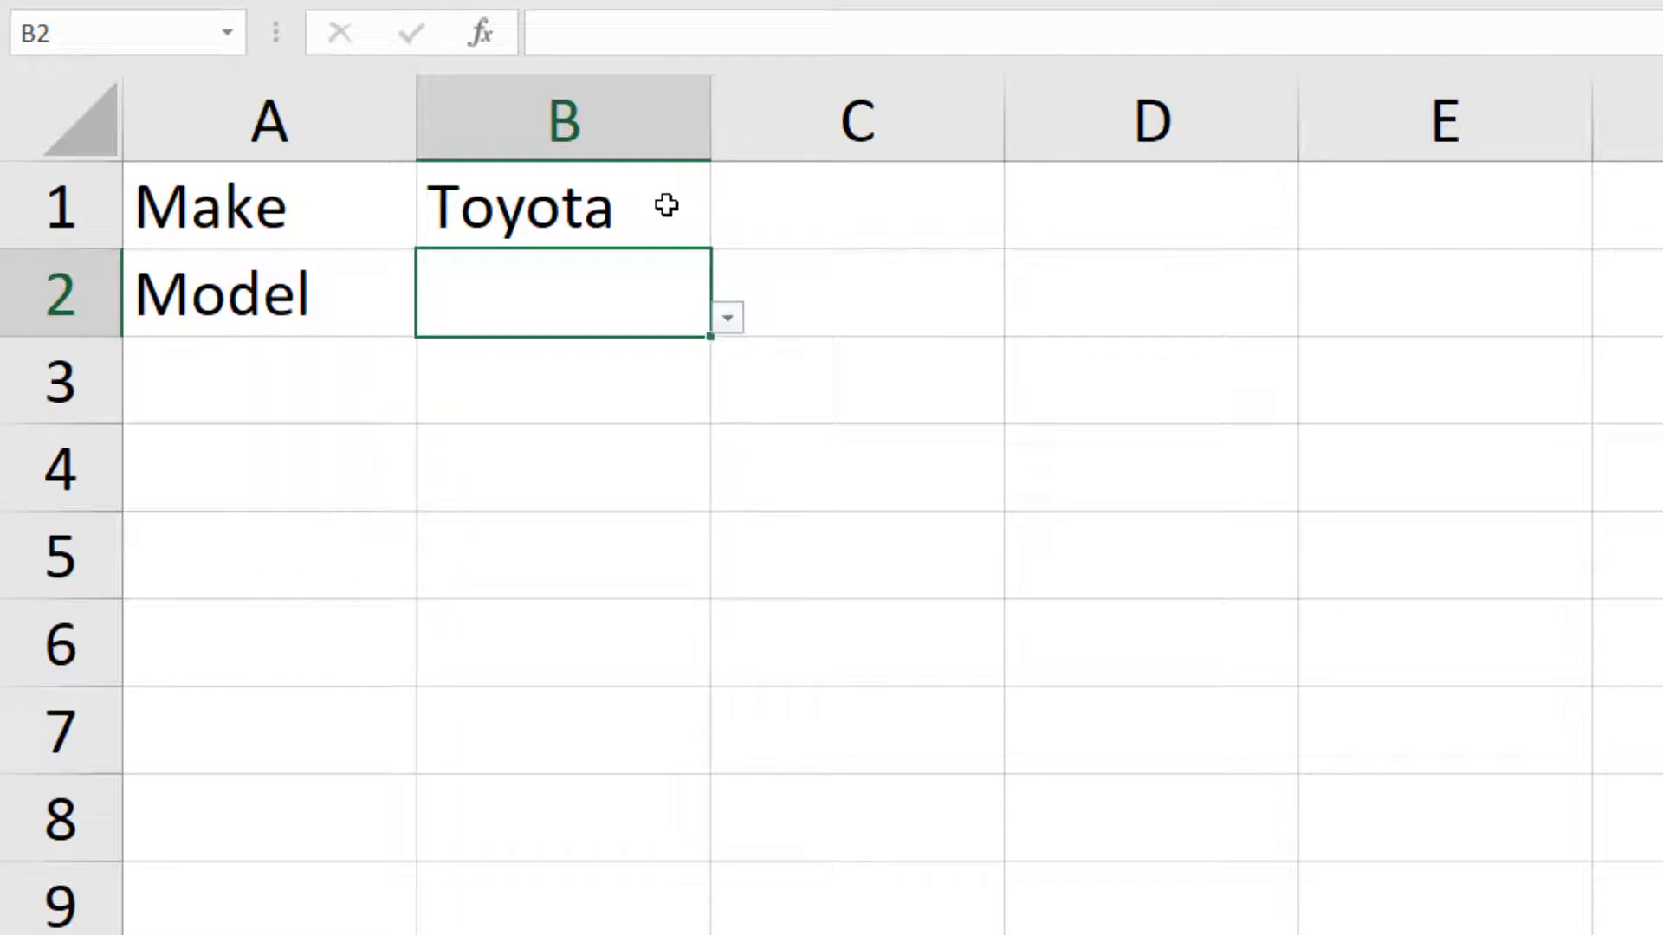
Set the make in B1 back to Honda and check the model choices in B2 without picking one.
{"action": "left_click", "coordinate": [673, 209]}
{"action": "left_click", "coordinate": [727, 232]}
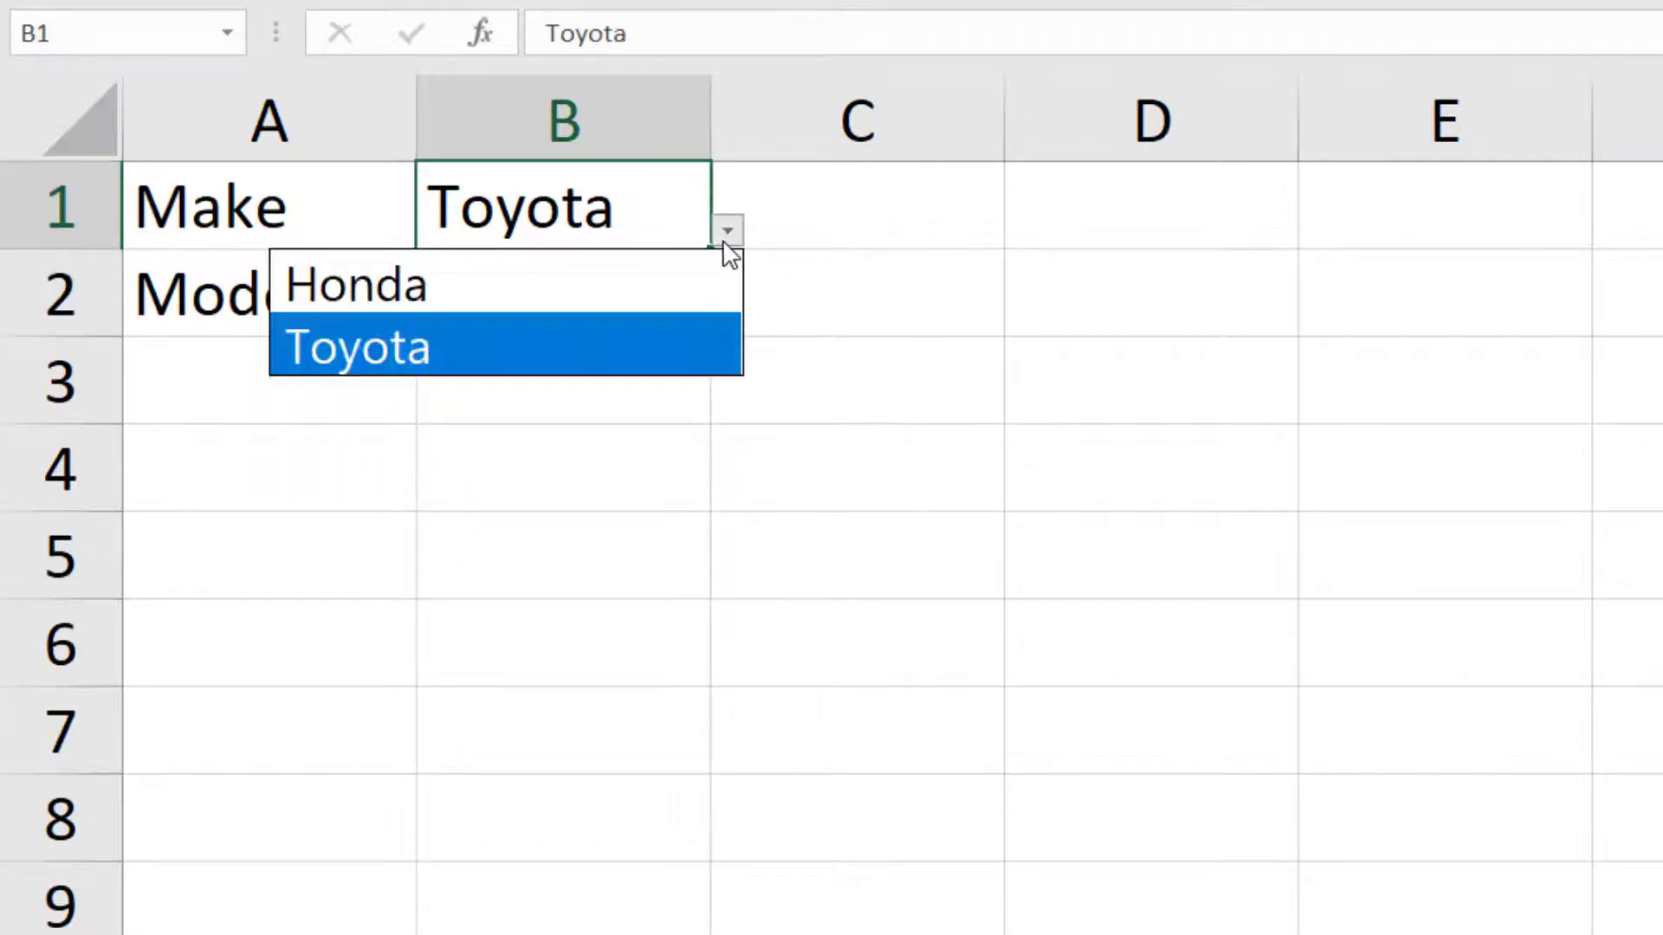
{"action": "left_click", "coordinate": [668, 283]}
{"action": "left_click", "coordinate": [690, 319]}
{"action": "left_click", "coordinate": [728, 318]}
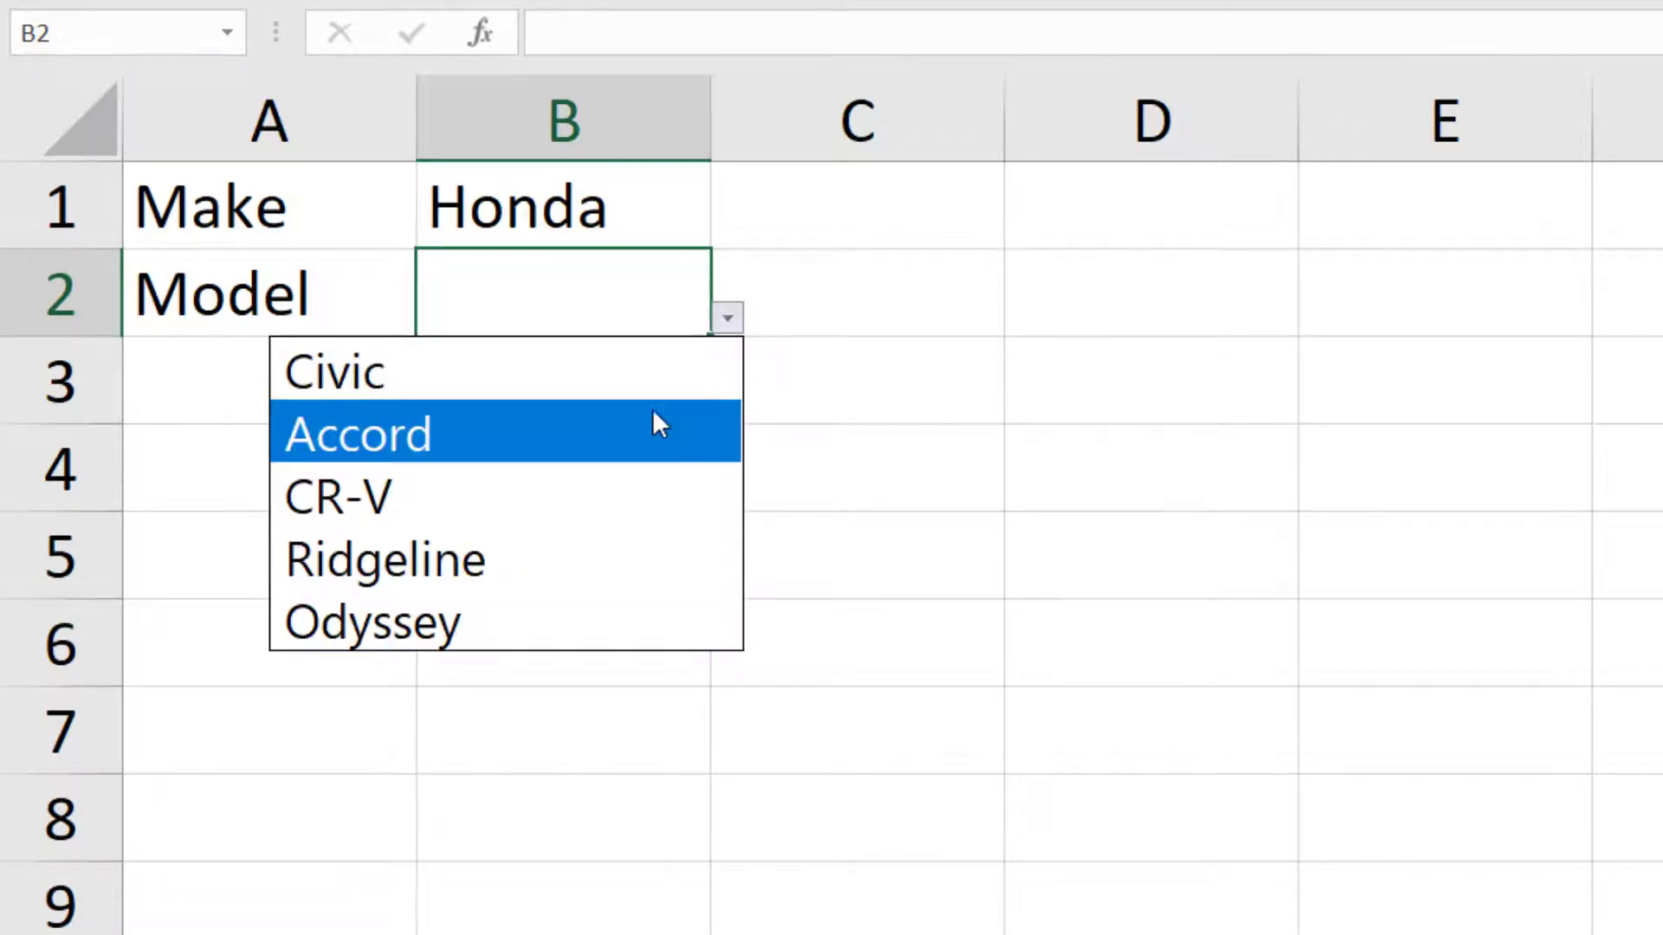
{"action": "key", "text": "Escape"}
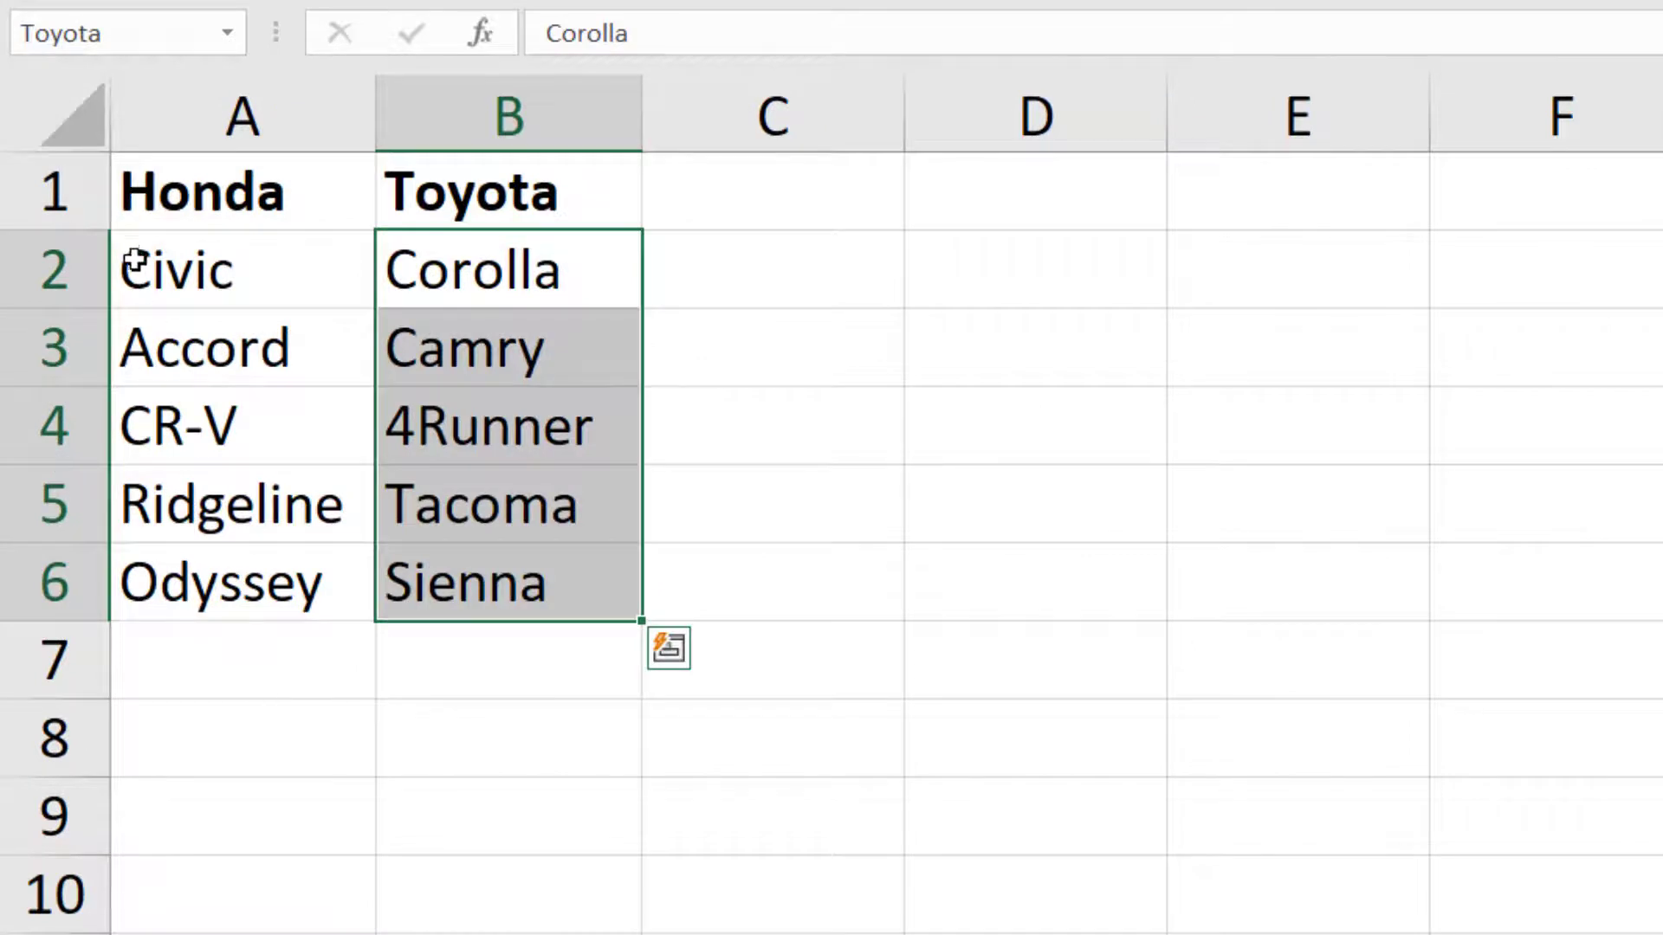
Reopen the data validation of model cell B2 and replace its list source with an IF formula testing $B$1="Honda".
{"action": "left_click_drag", "start_coordinate": [222, 251], "coordinate": [304, 583]}
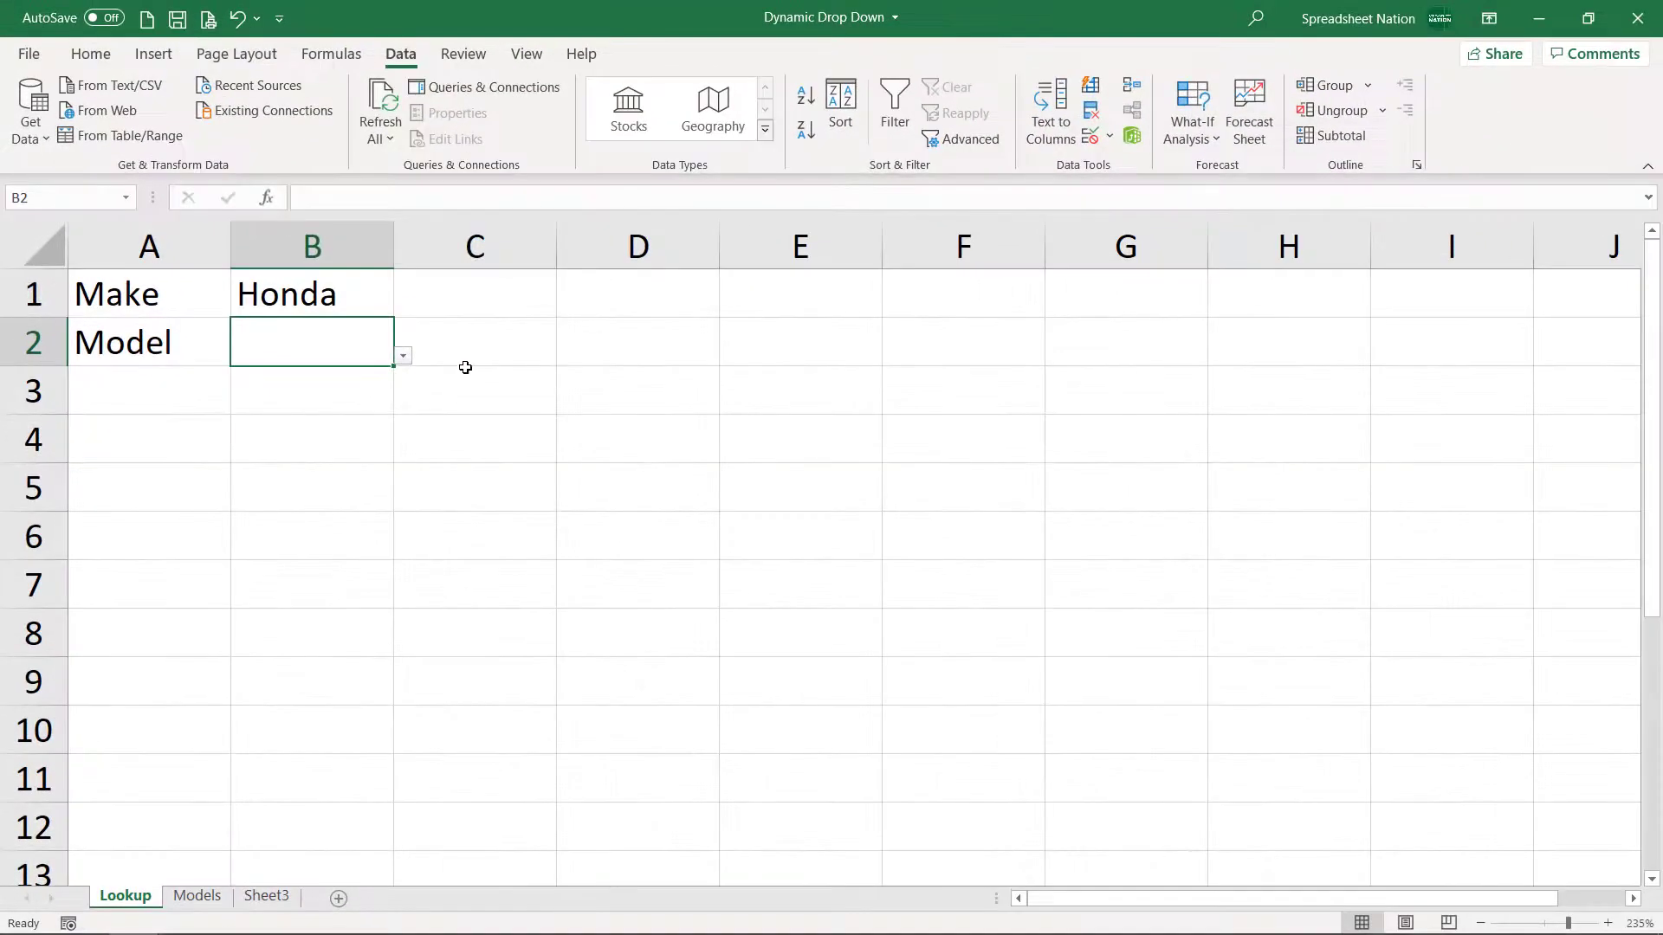
{"action": "left_click", "coordinate": [1091, 136]}
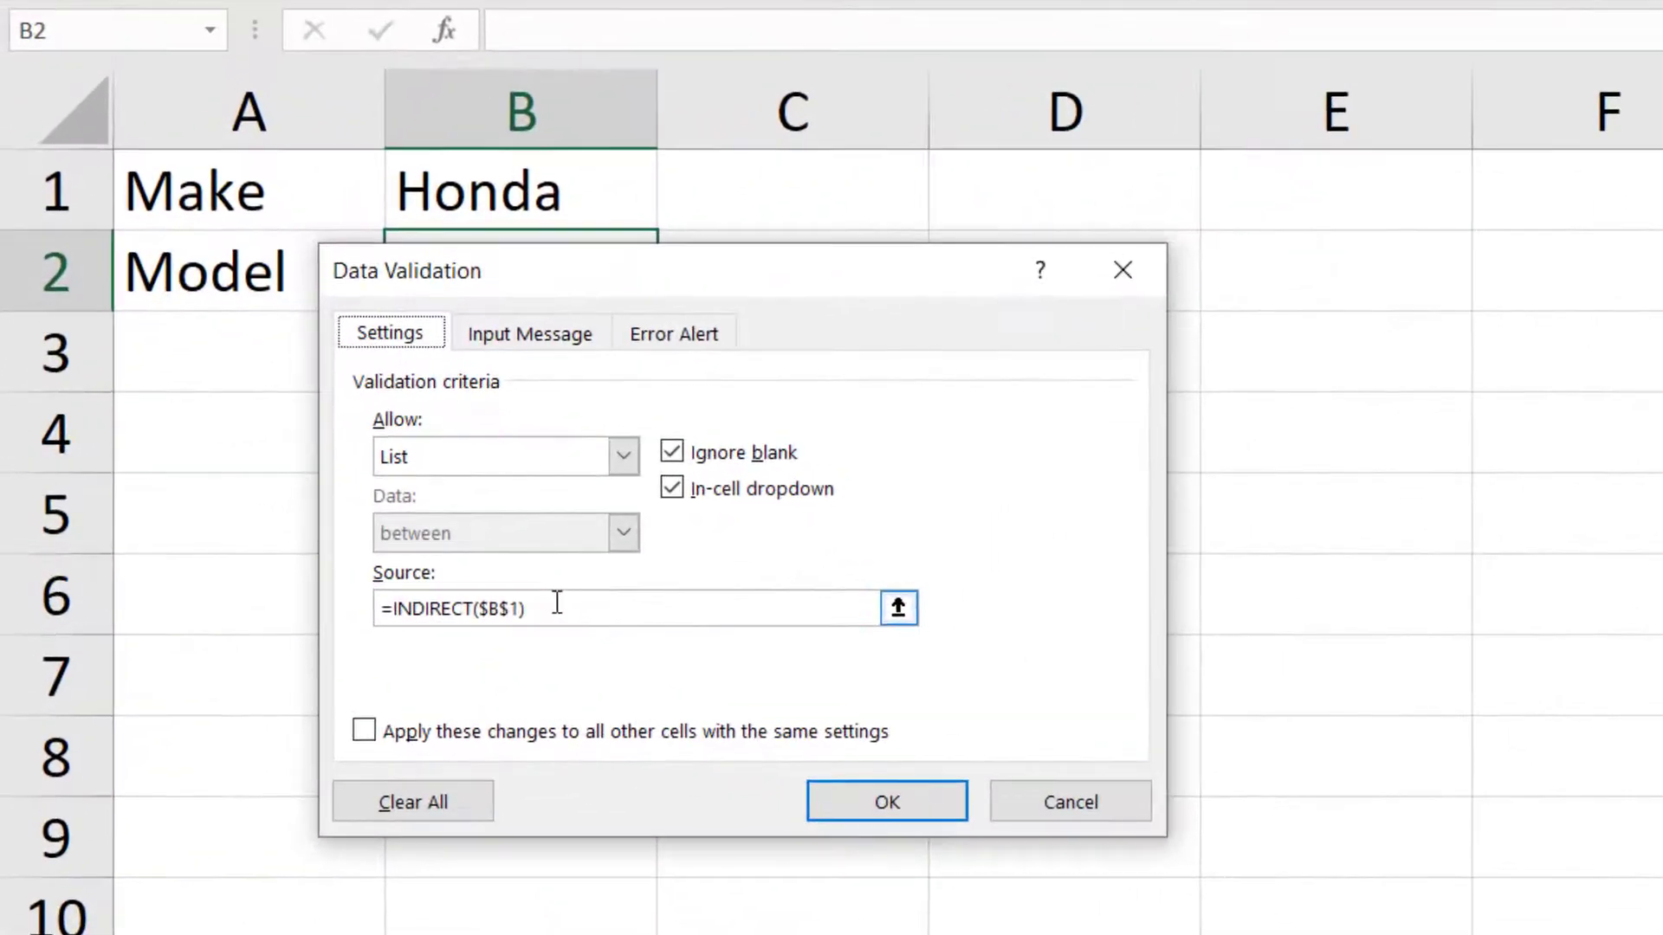
{"action": "left_click_drag", "start_coordinate": [557, 602], "coordinate": [409, 573]}
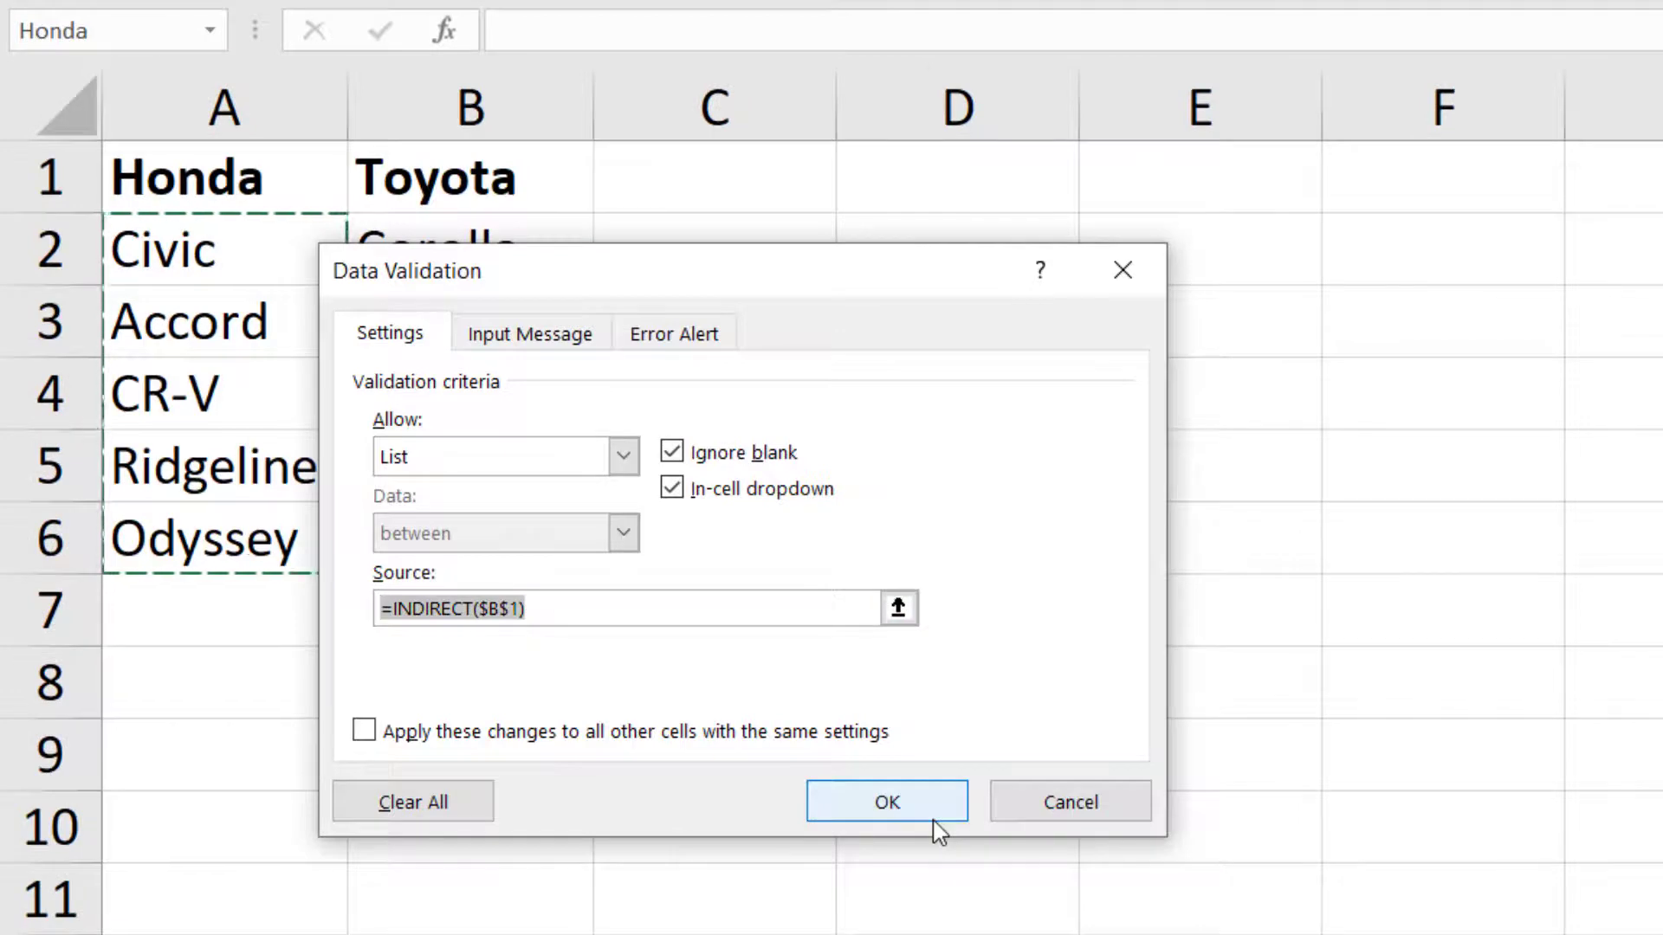
{"action": "type", "text": "=if("}
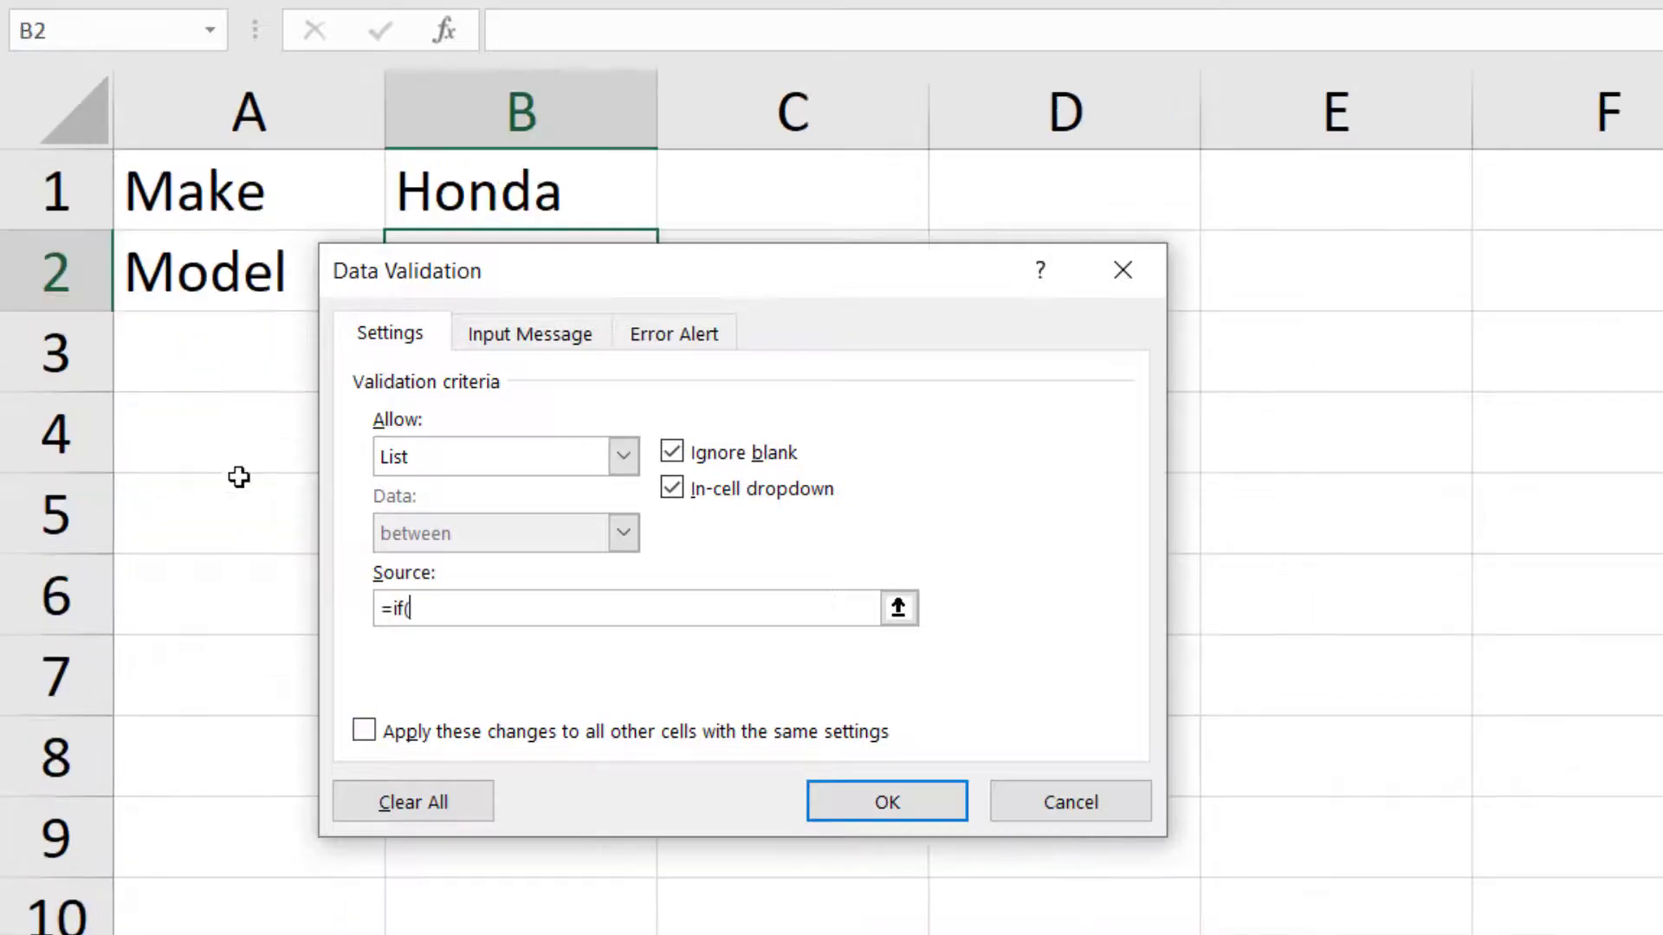
{"action": "left_click", "coordinate": [468, 185]}
{"action": "type", "text": "=\"H"}
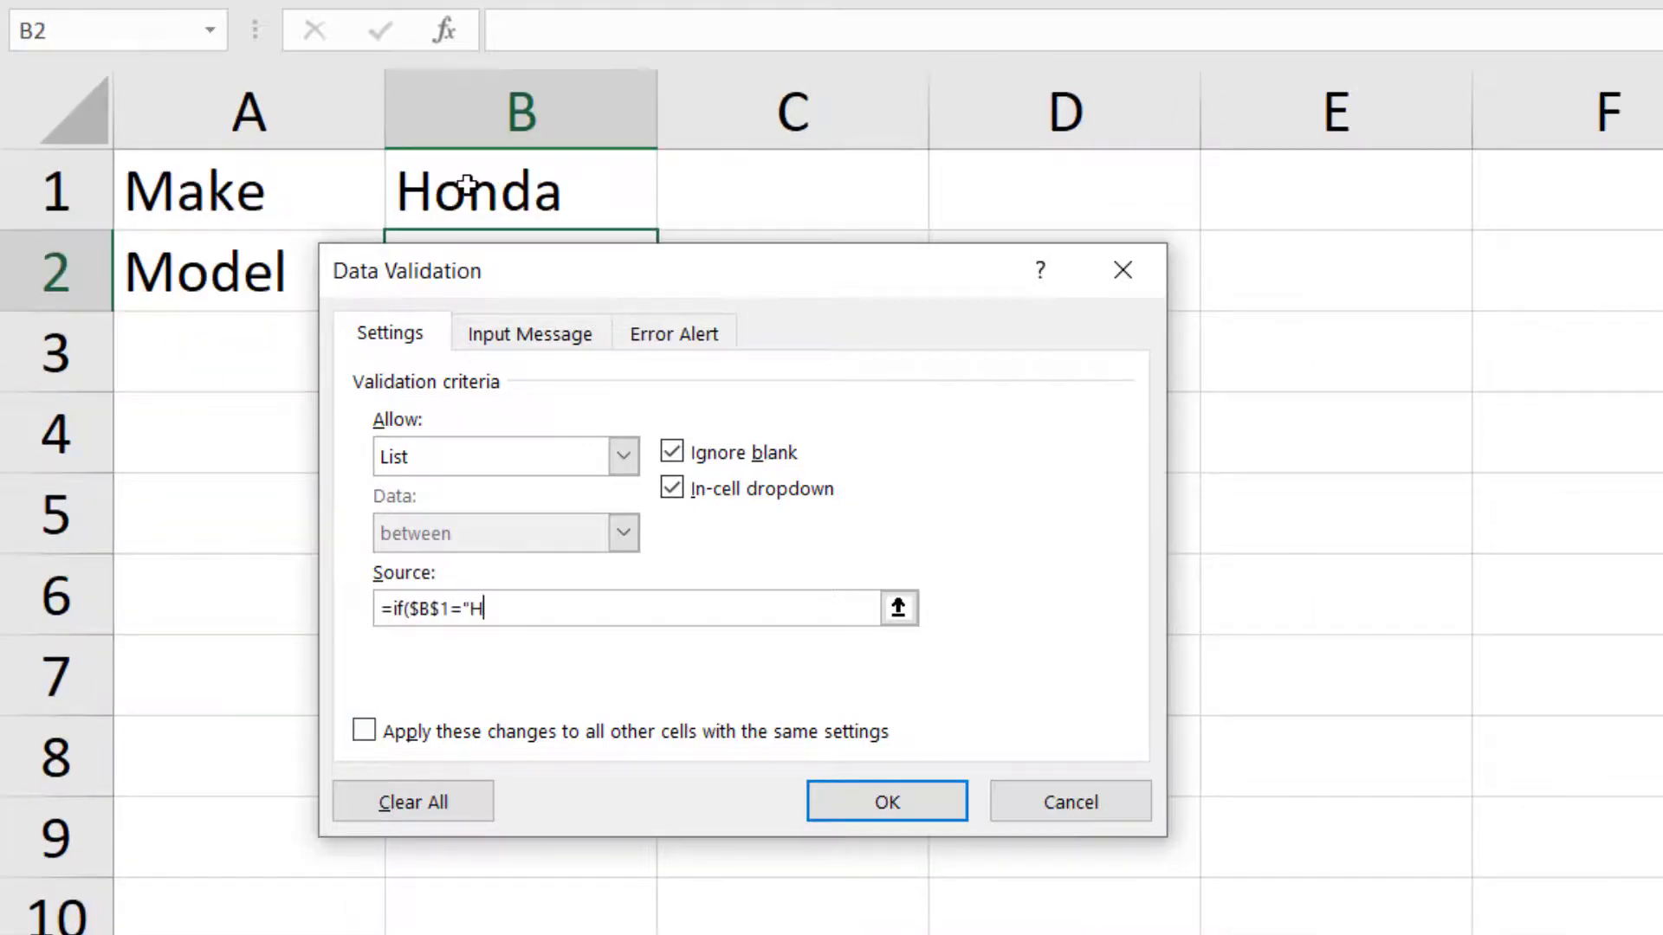
{"action": "type", "text": "onda\","}
Complete the IF source with the Honda named range if true and the Toyota named range if false, and apply the rule.
{"action": "left_click", "coordinate": [217, 932]}
{"action": "left_click_drag", "start_coordinate": [207, 261], "coordinate": [306, 564]}
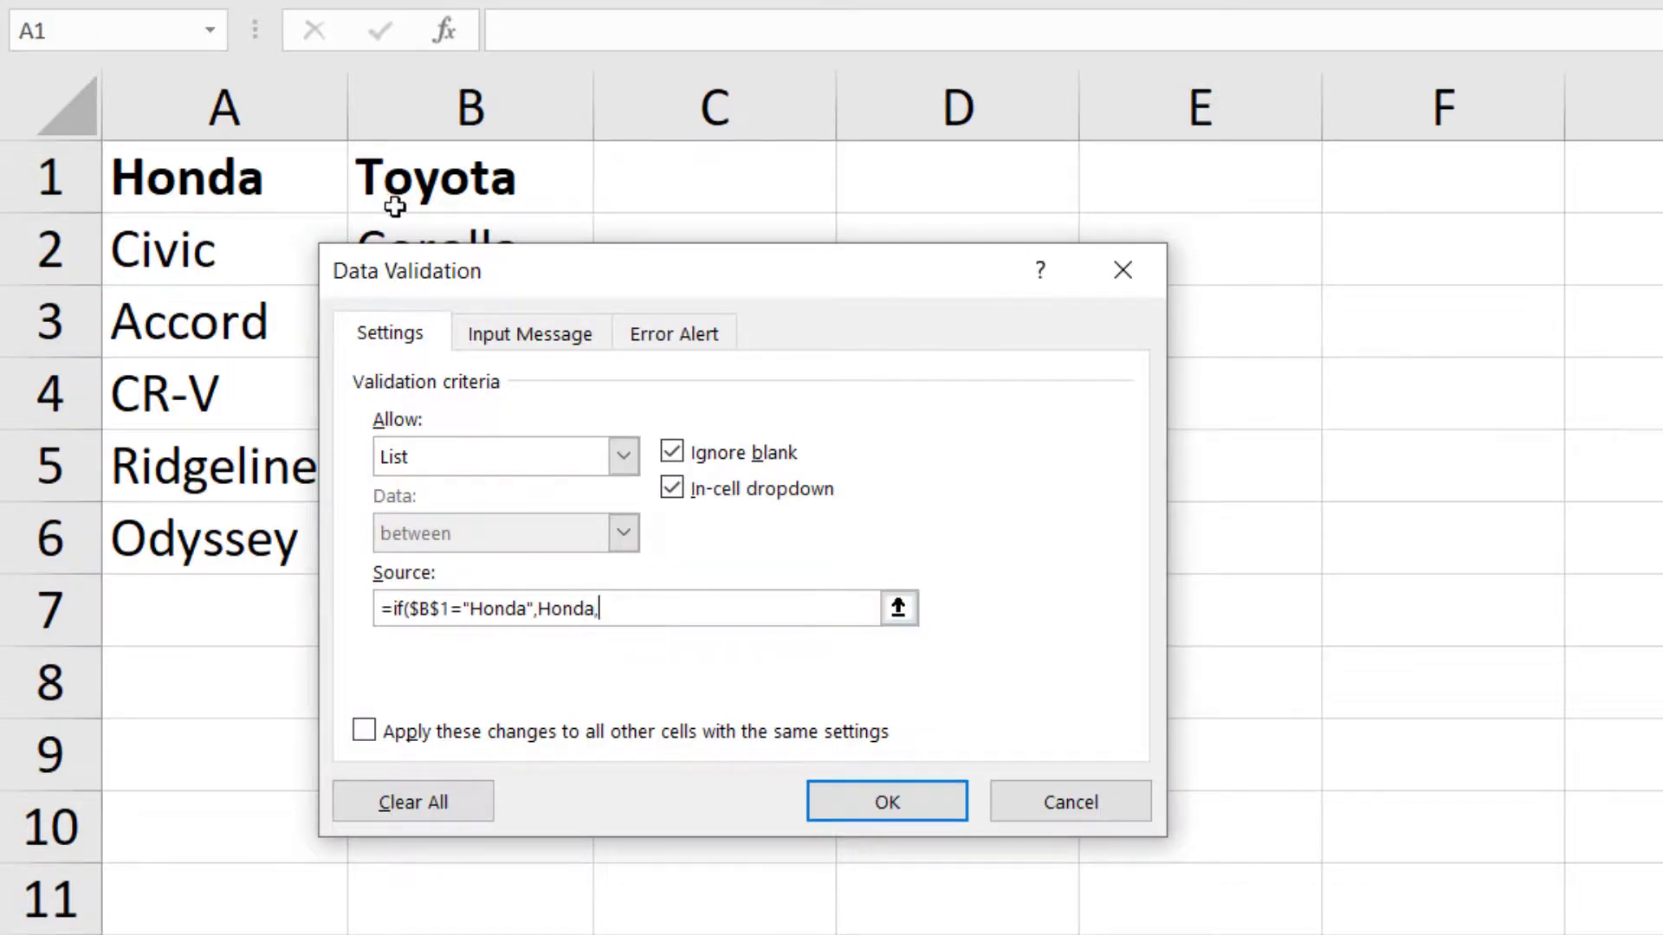
{"action": "left_click_drag", "start_coordinate": [428, 275], "coordinate": [445, 549]}
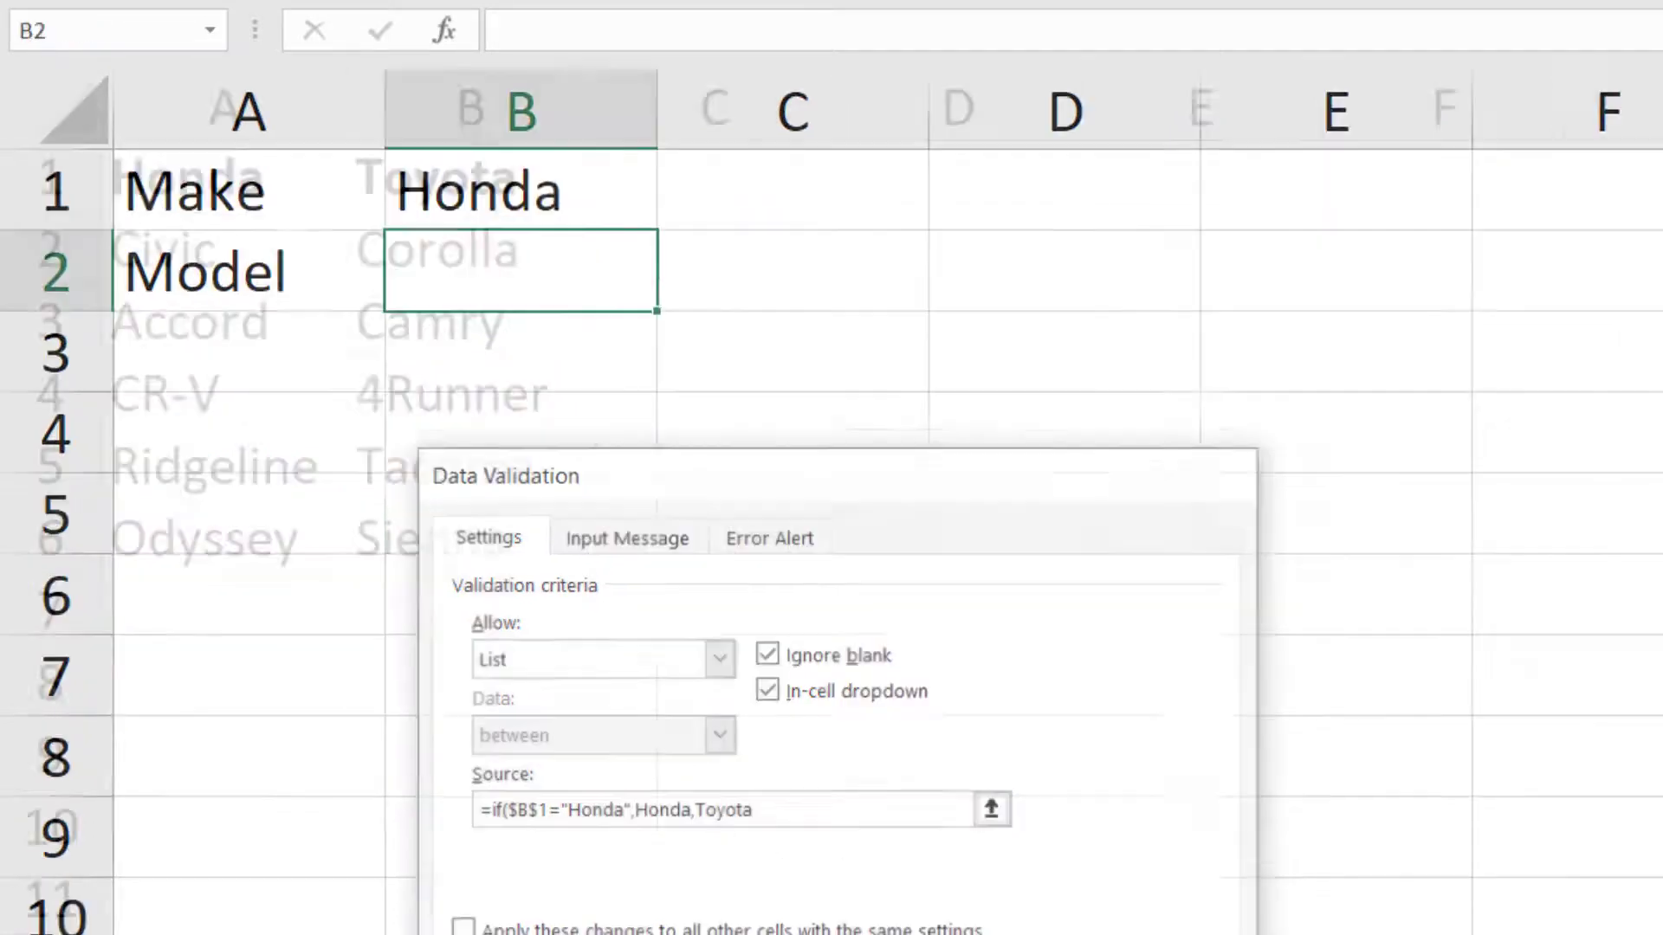
Check the model choices in B2 for Honda, then set the make in B1 to Toyota.
{"action": "left_click", "coordinate": [675, 296]}
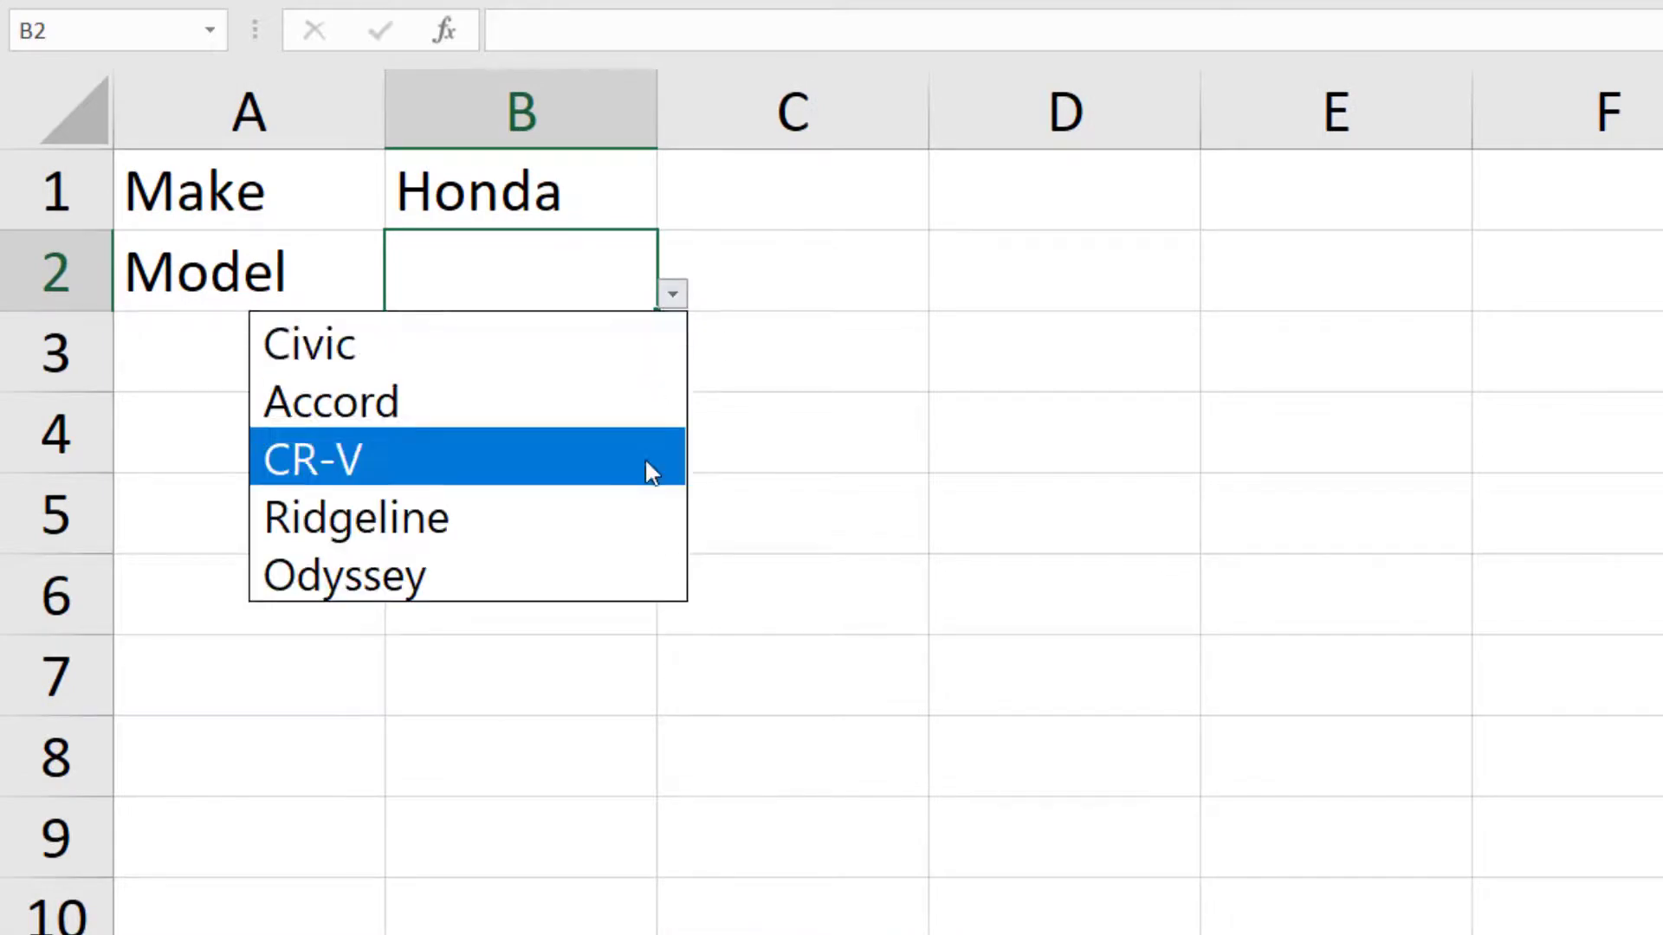
{"action": "left_click", "coordinate": [616, 184]}
{"action": "left_click", "coordinate": [616, 181]}
{"action": "left_click", "coordinate": [676, 215]}
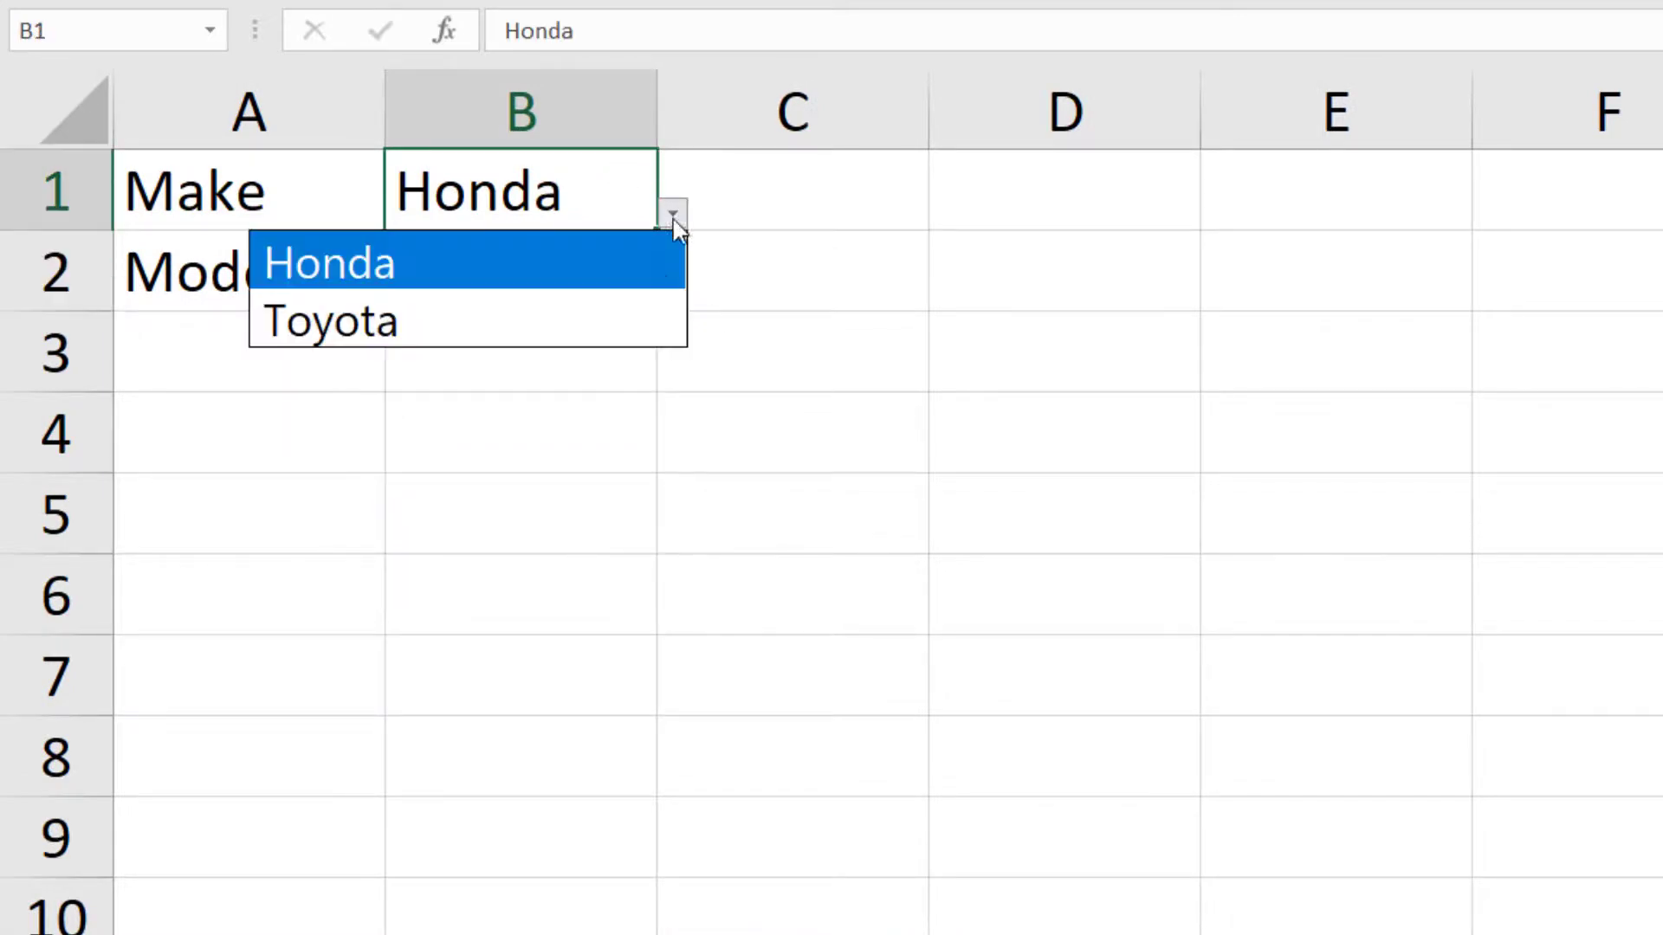
{"action": "left_click", "coordinate": [647, 311]}
Check the model choices in B2 for Toyota without picking one.
{"action": "left_click", "coordinate": [641, 278]}
{"action": "left_click", "coordinate": [687, 304]}
{"action": "left_click", "coordinate": [649, 271]}
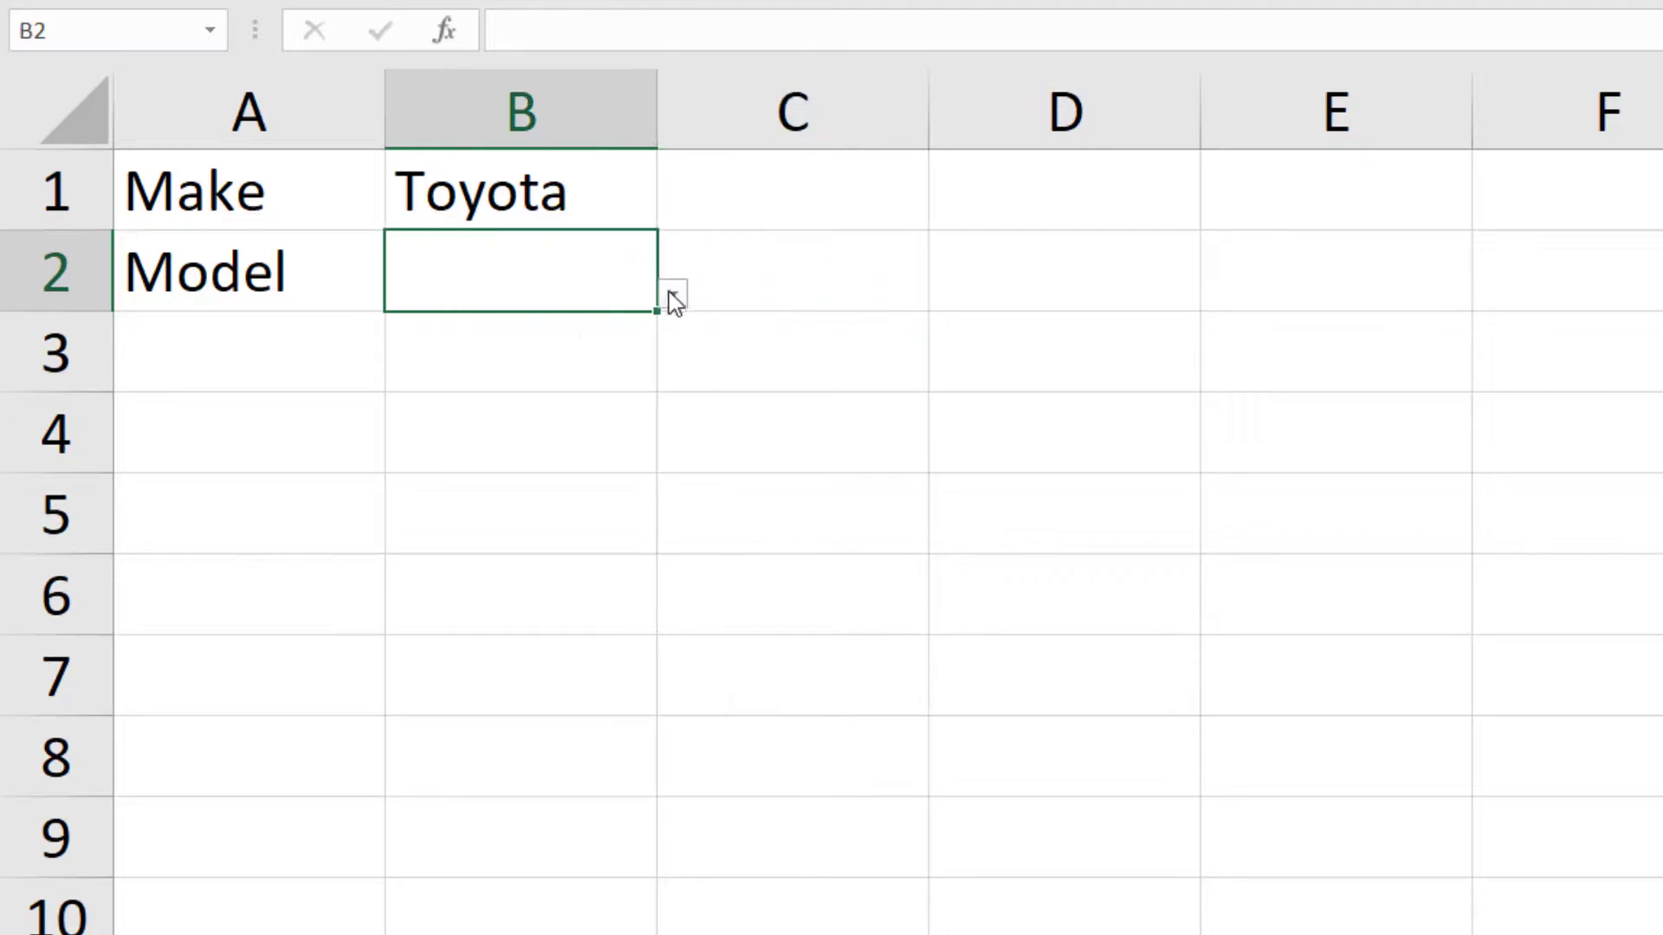
{"action": "left_click", "coordinate": [672, 295]}
{"action": "key", "text": "Escape"}
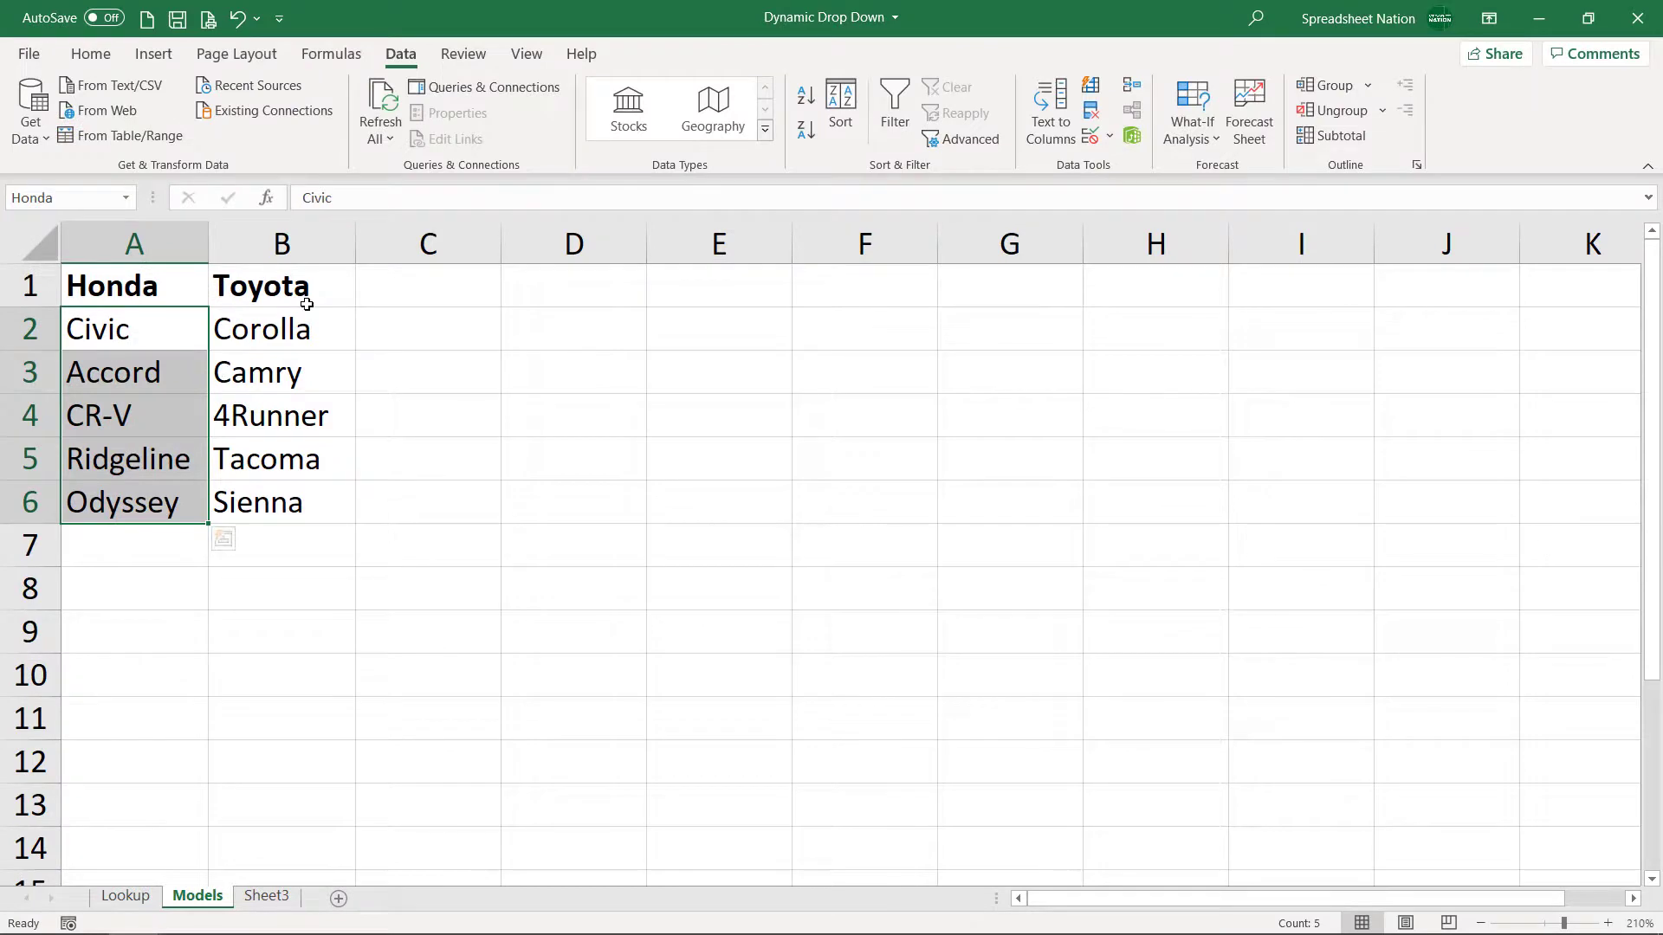
Review the Toyota model range on the Models sheet and select the empty range C2:C6 beside it.
{"action": "left_click", "coordinate": [151, 897]}
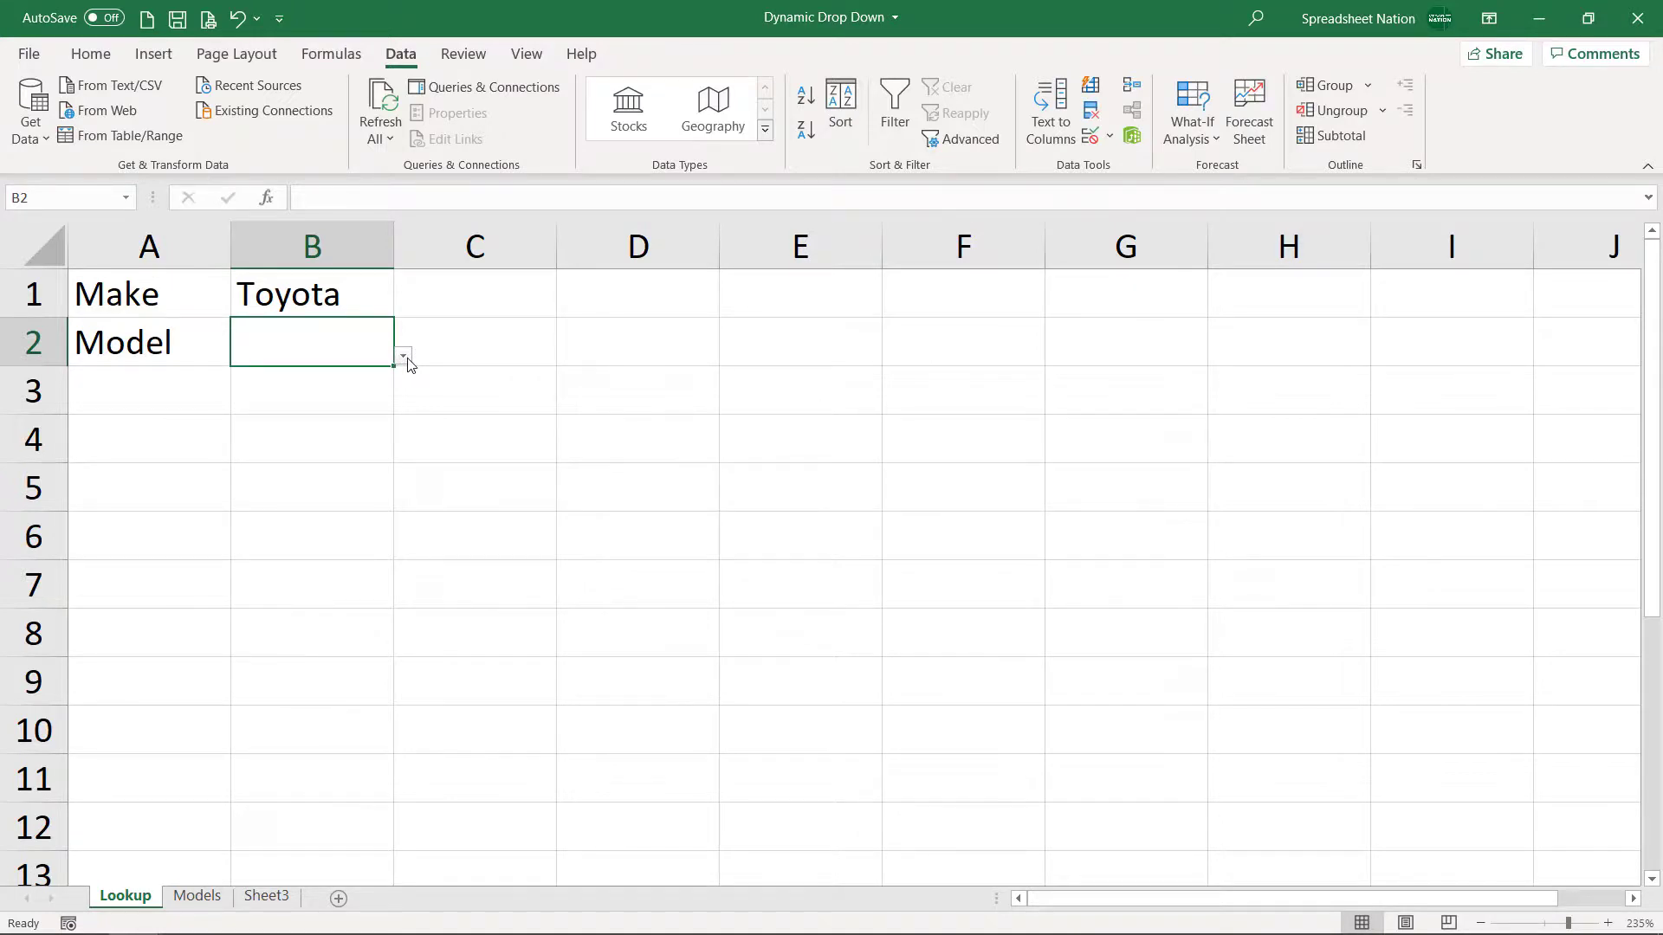
{"action": "left_click", "coordinate": [208, 895]}
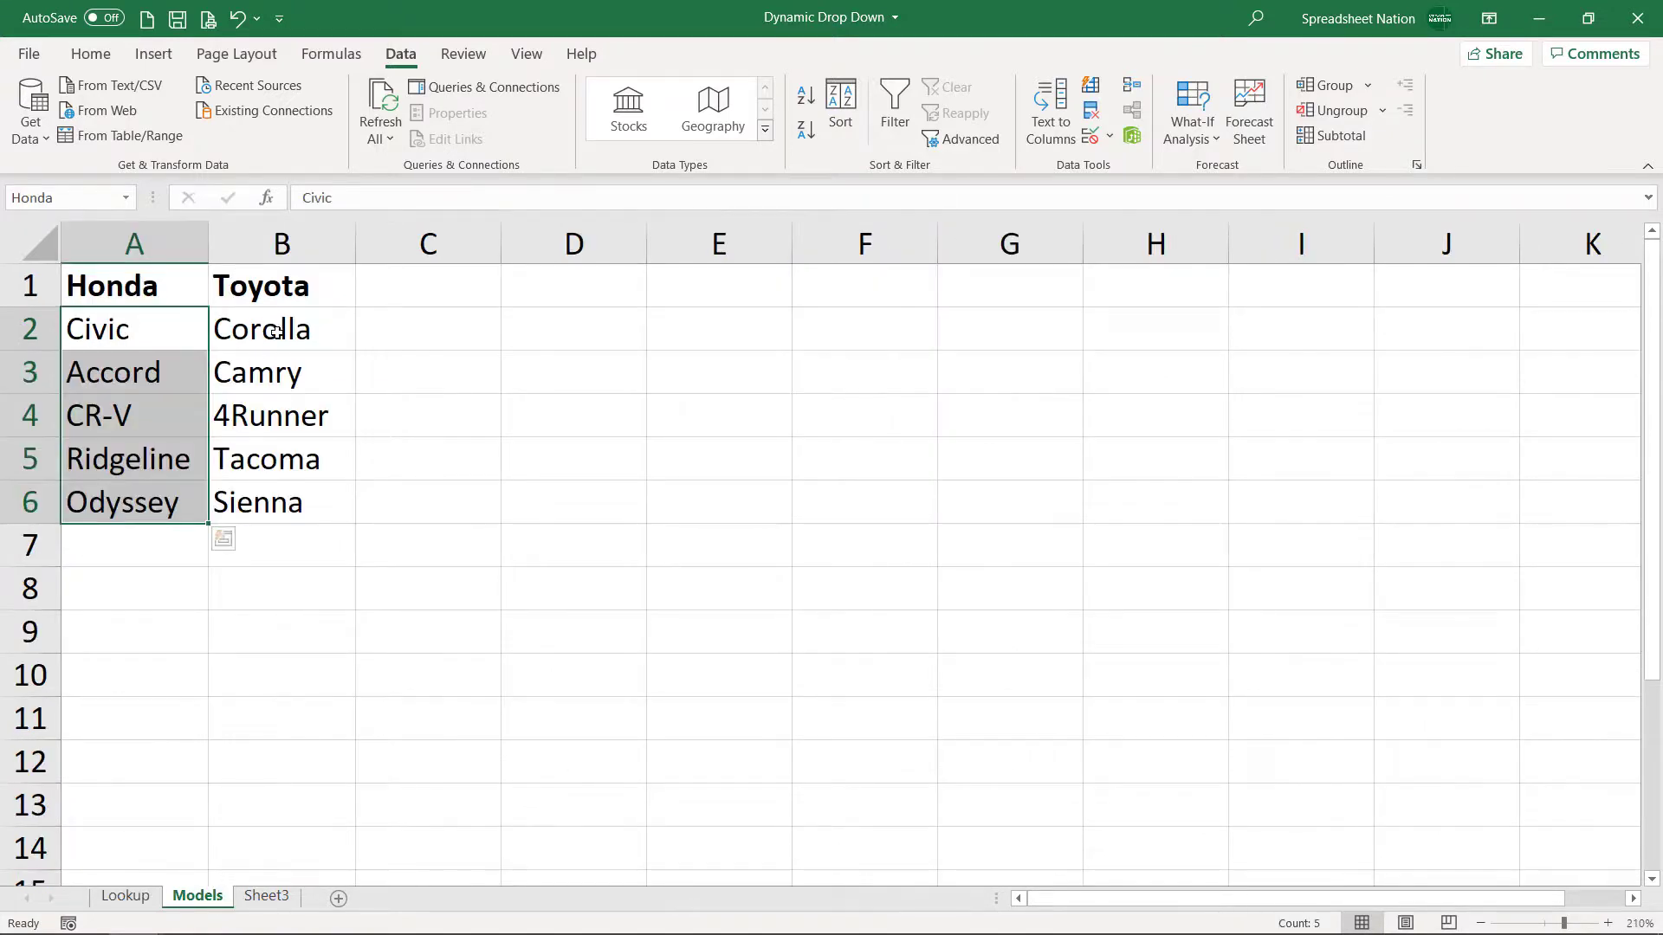
{"action": "left_click_drag", "start_coordinate": [282, 327], "coordinate": [299, 502]}
{"action": "left_click_drag", "start_coordinate": [395, 342], "coordinate": [434, 493]}
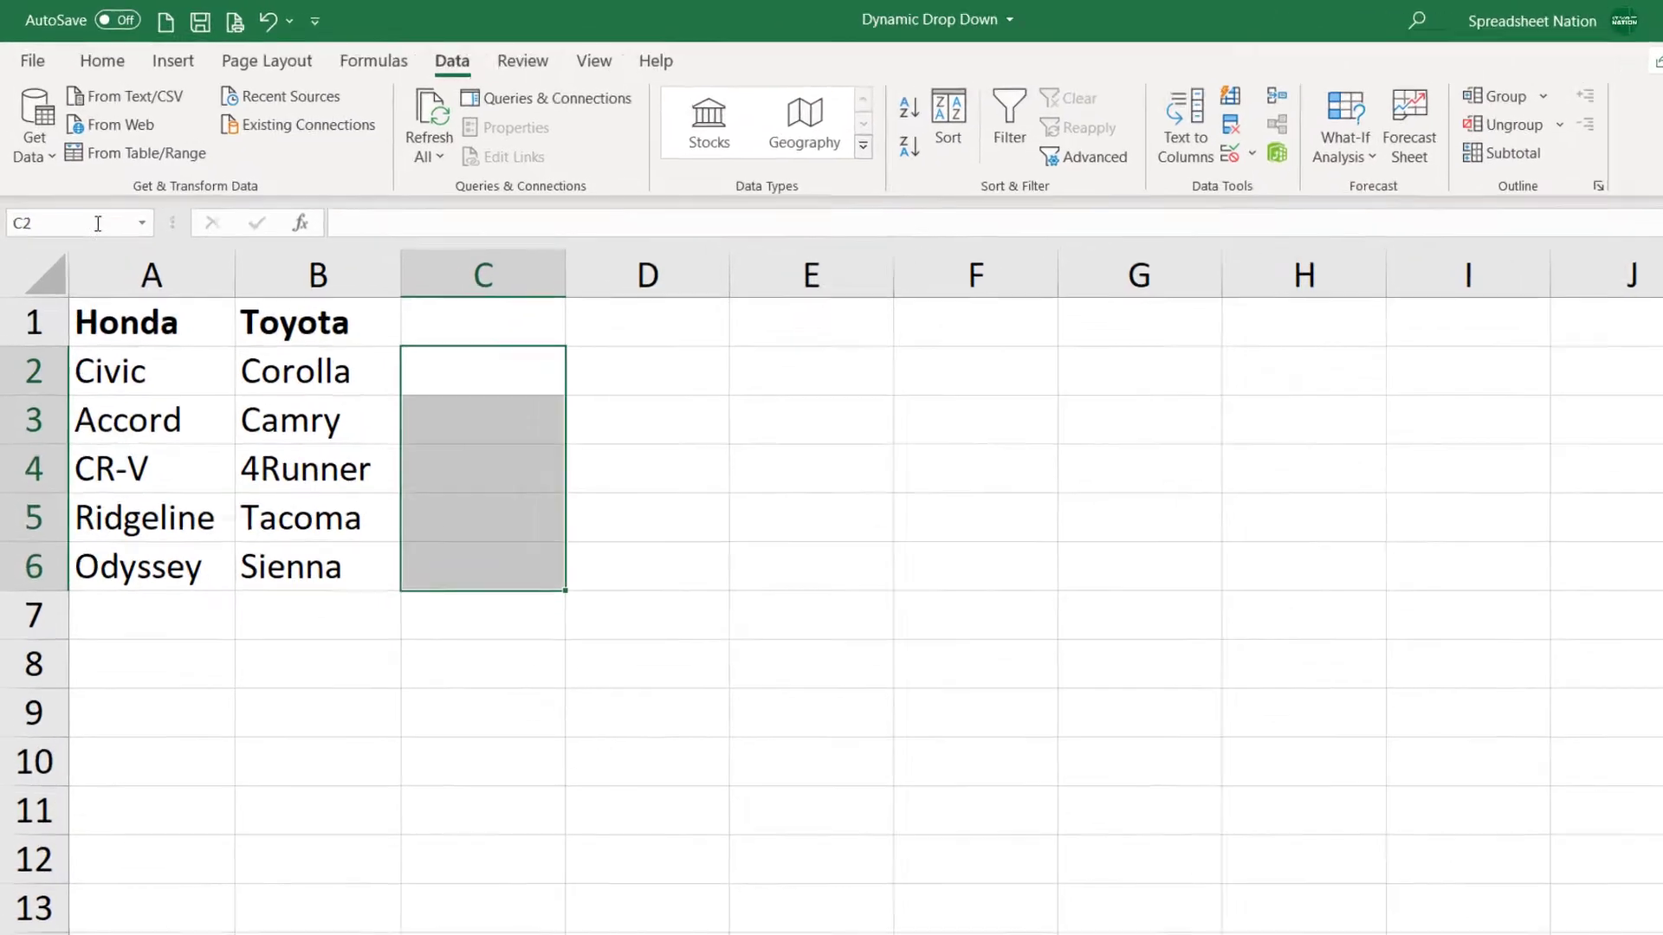
Try to name the selected range C2:C6 "General Motors" with a space.
{"action": "left_click", "coordinate": [98, 224]}
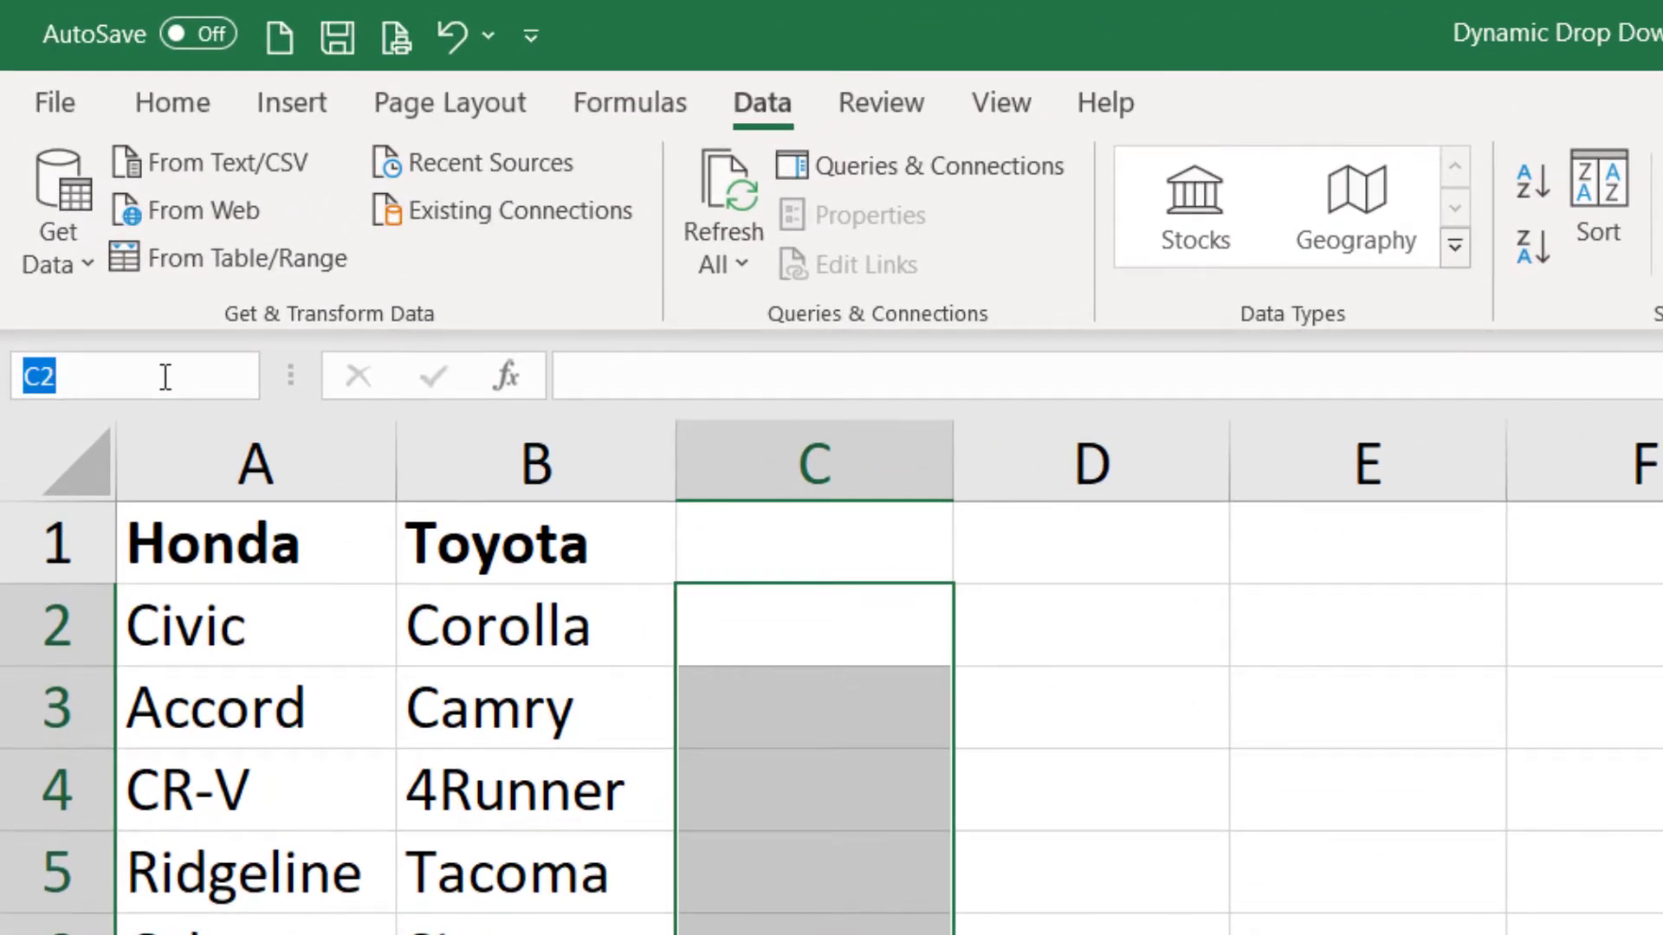
{"action": "type", "text": "General Motors"}
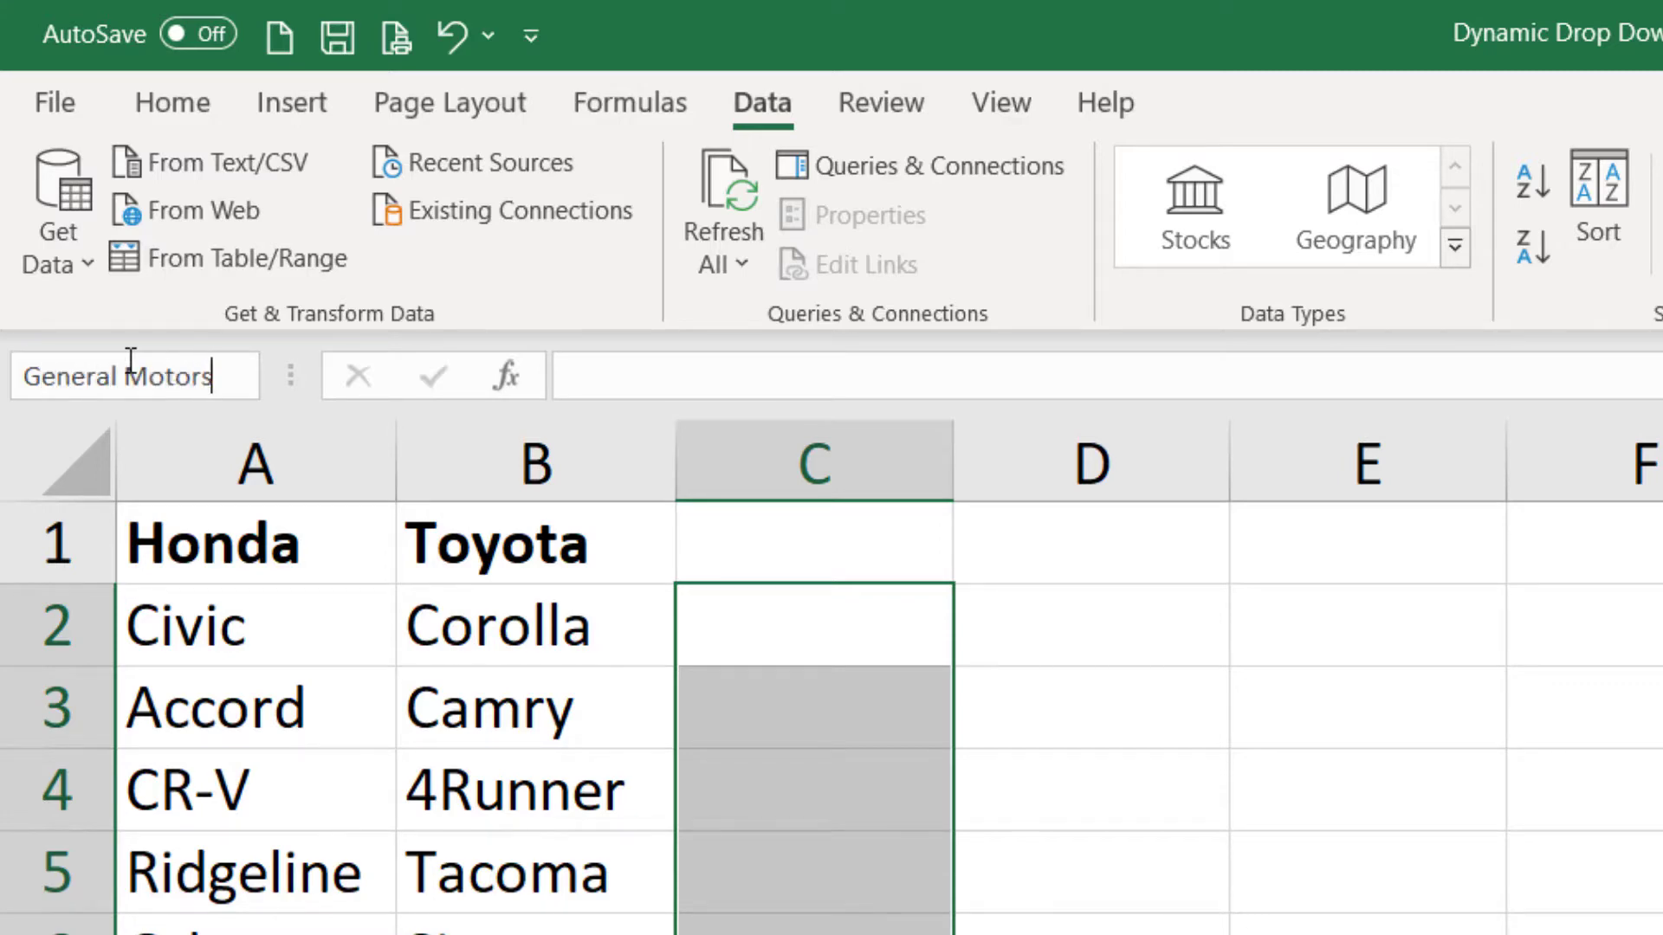
{"action": "key", "text": "Return"}
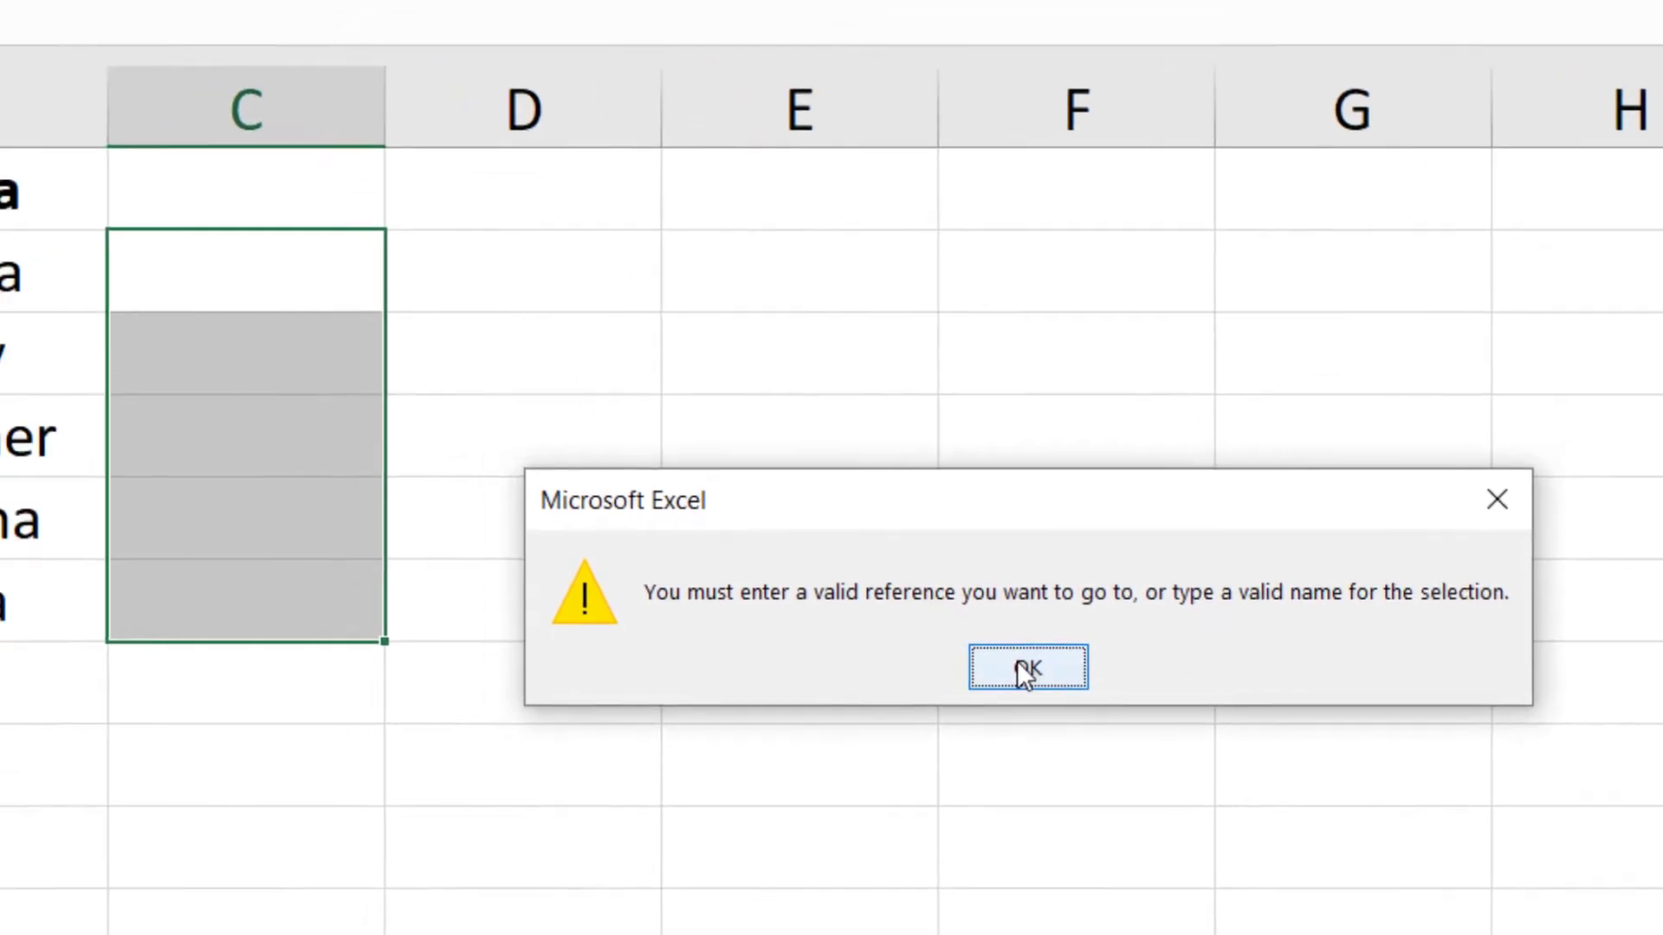
{"action": "left_click", "coordinate": [894, 587]}
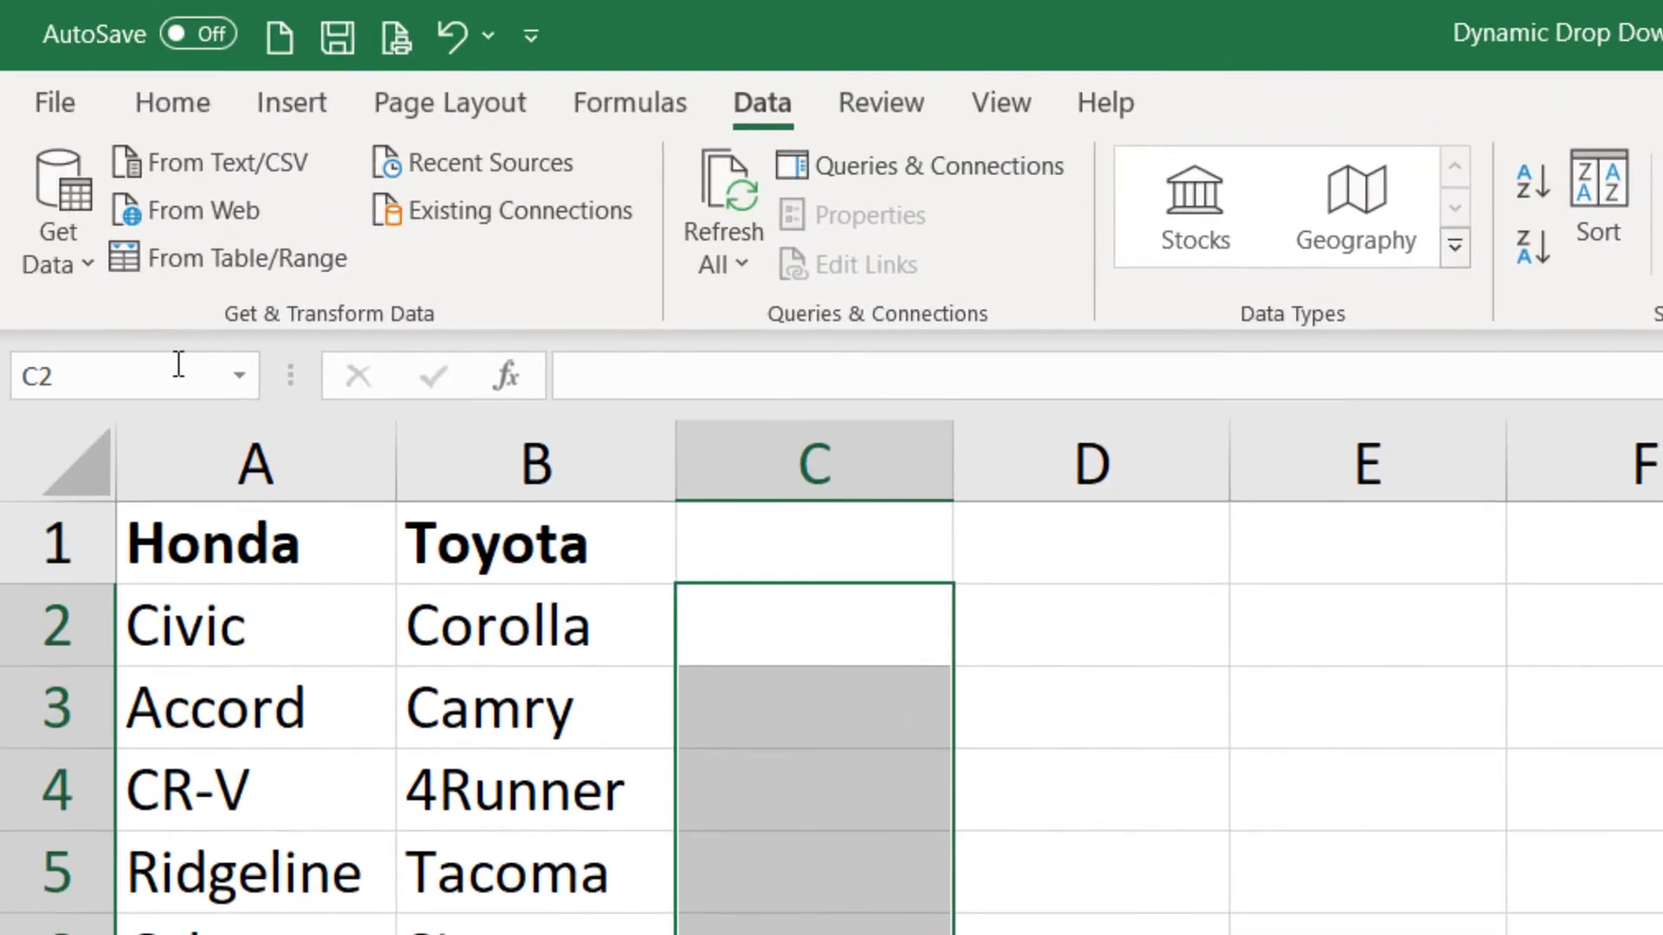
Name the selected range C2:C6 General_Motors, using an underscore between the words.
{"action": "left_click", "coordinate": [179, 364]}
{"action": "type", "text": "General_M"}
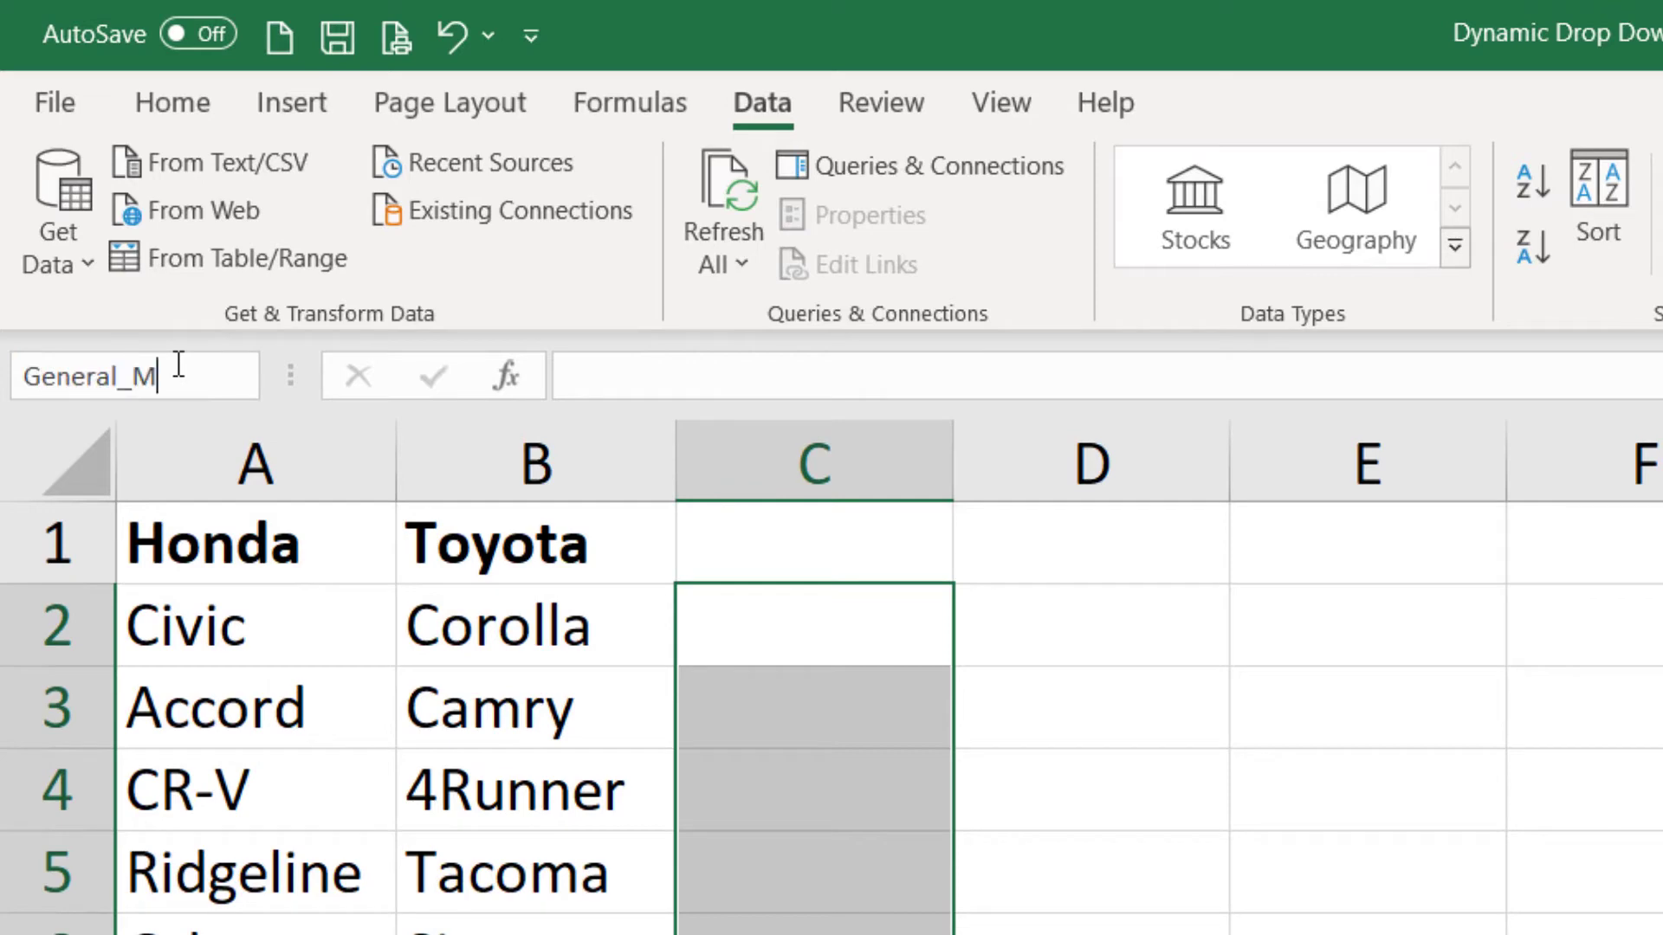
{"action": "type", "text": "otors"}
{"action": "key", "text": "Return"}
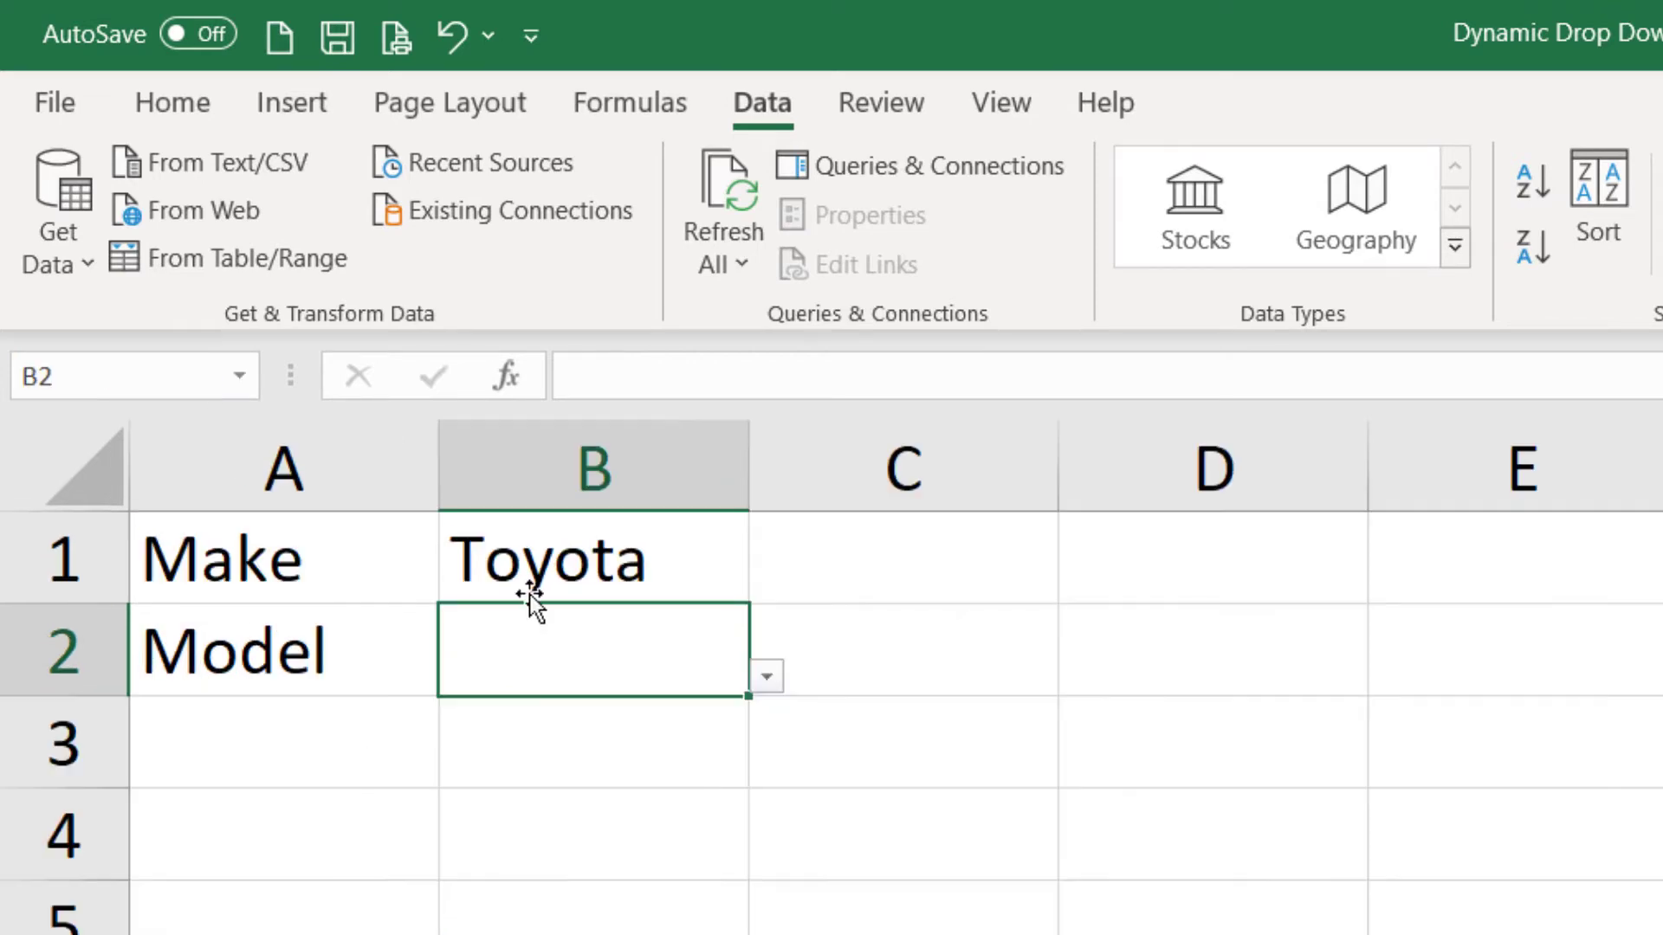
Select the make cell B1 on the Lookup sheet.
{"action": "left_click", "coordinate": [563, 572]}
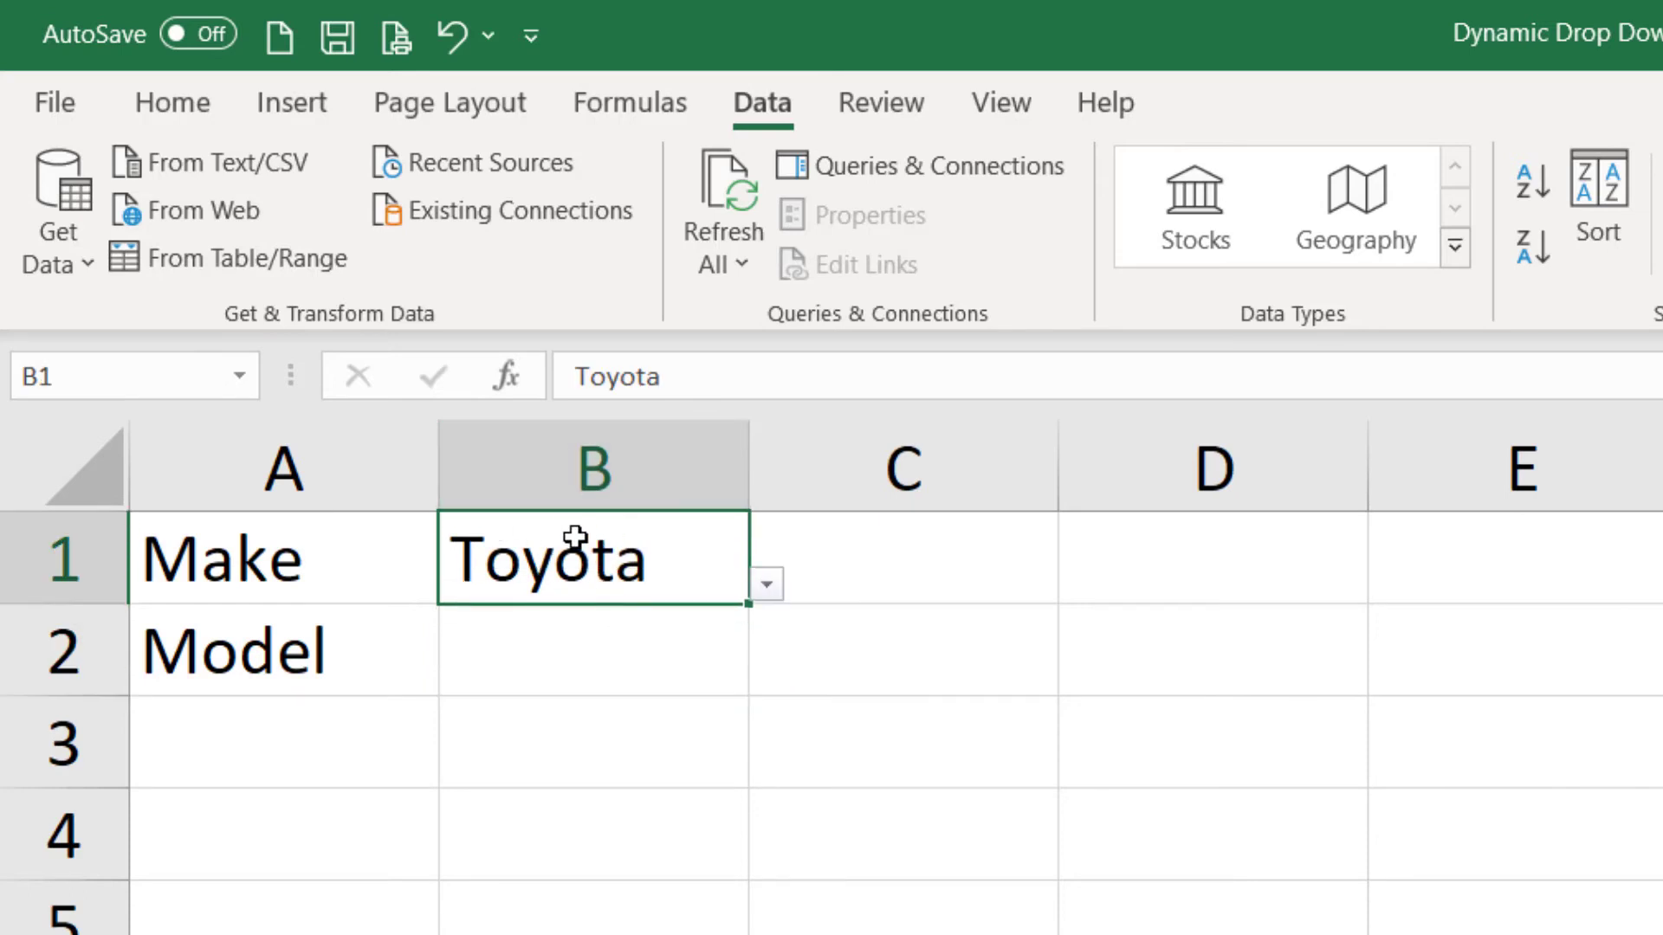